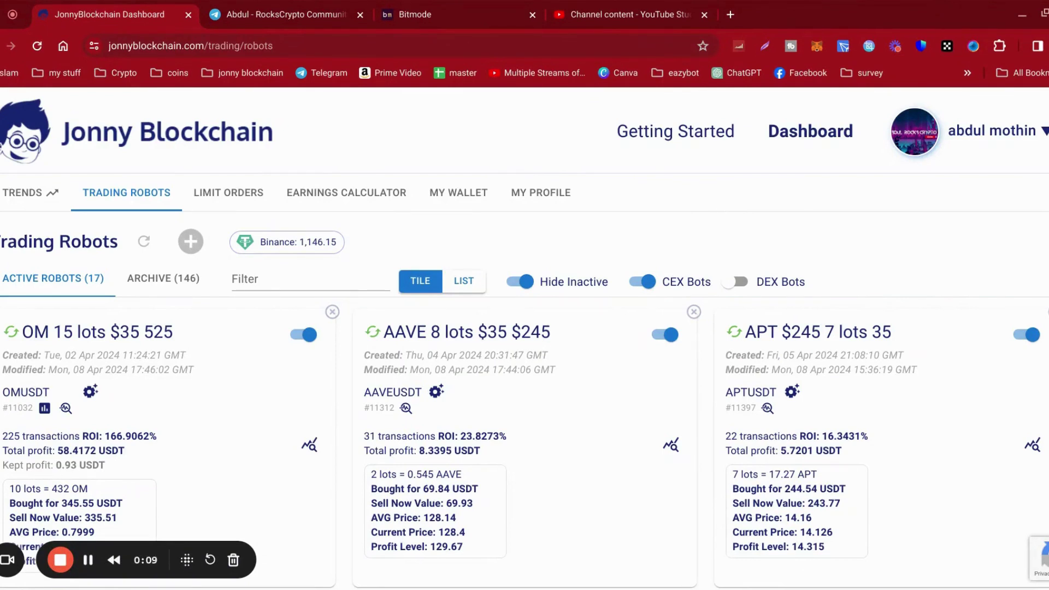
scroll(731, 206, "down", 1)
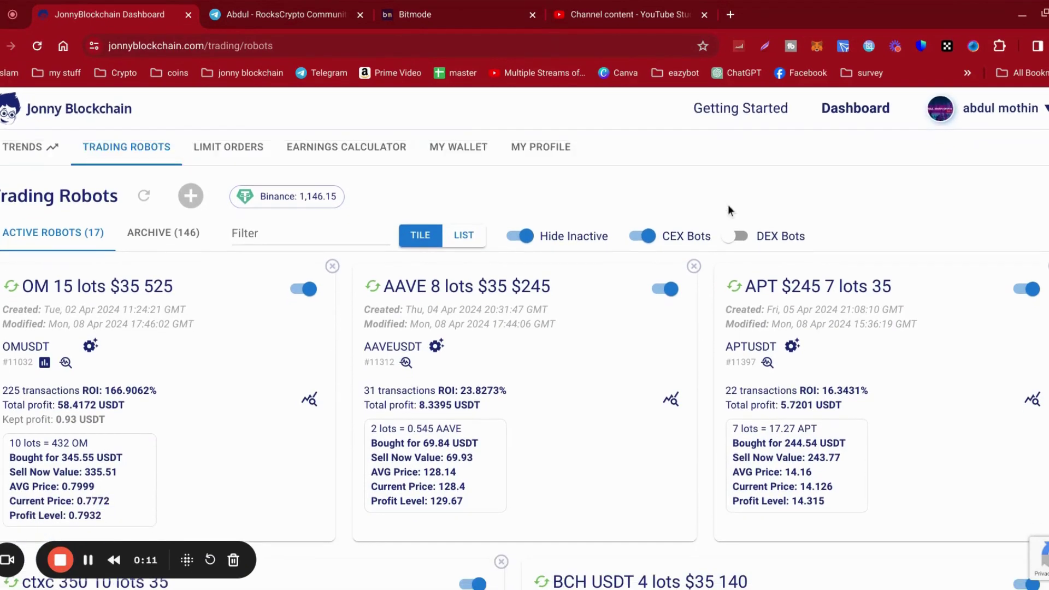
scroll(727, 211, "down", 1)
scroll(728, 210, "down", 2)
scroll(728, 211, "down", 1)
scroll(728, 205, "up", 2)
scroll(756, 335, "up", 2)
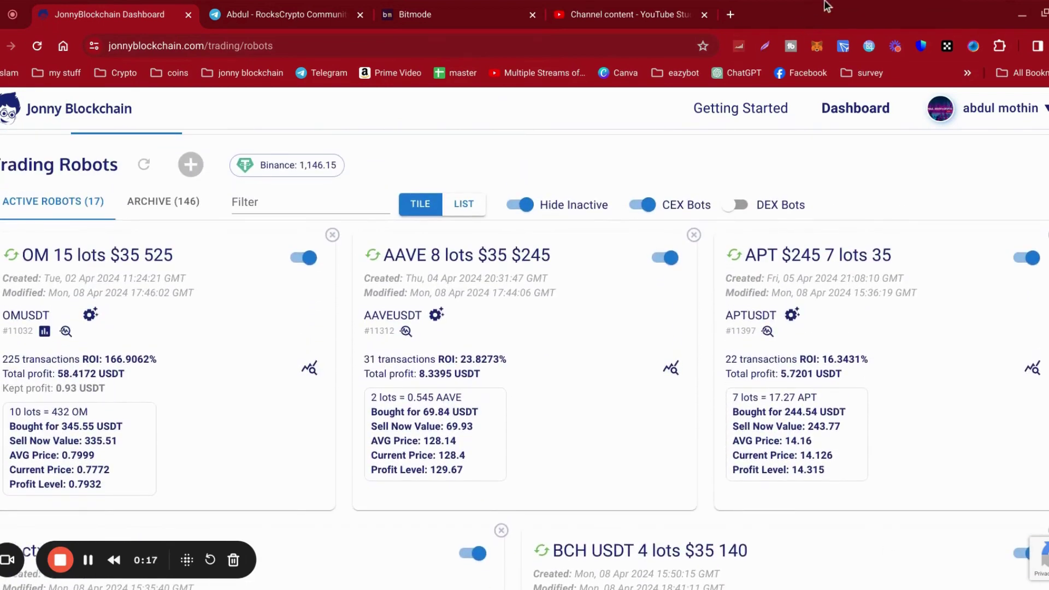
scroll(233, 330, "up", 1)
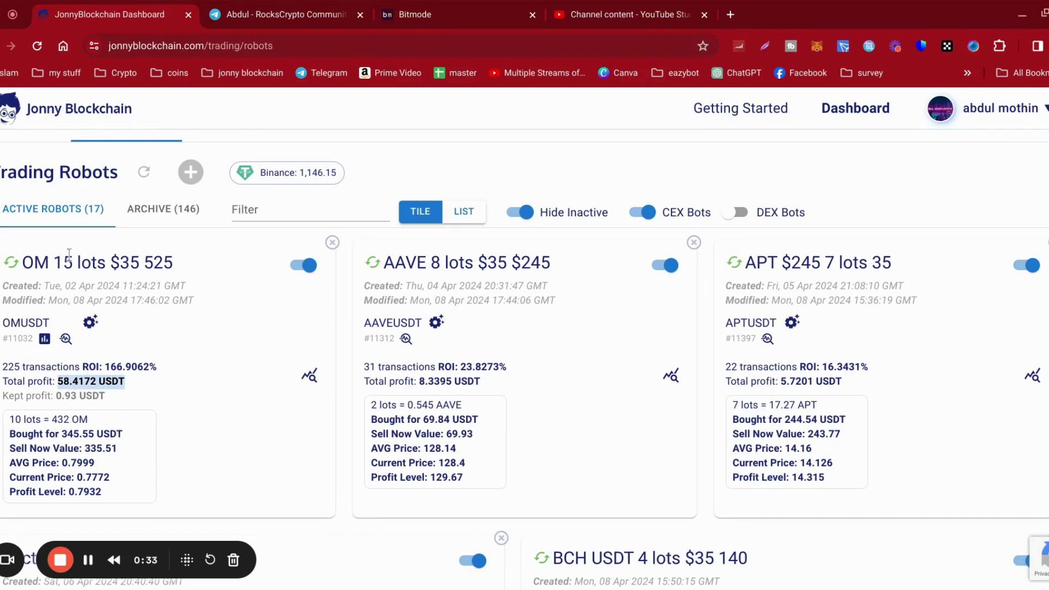
- Load the Binance OM/USDT spot trading page in a new Chrome tab
left_click(730, 15)
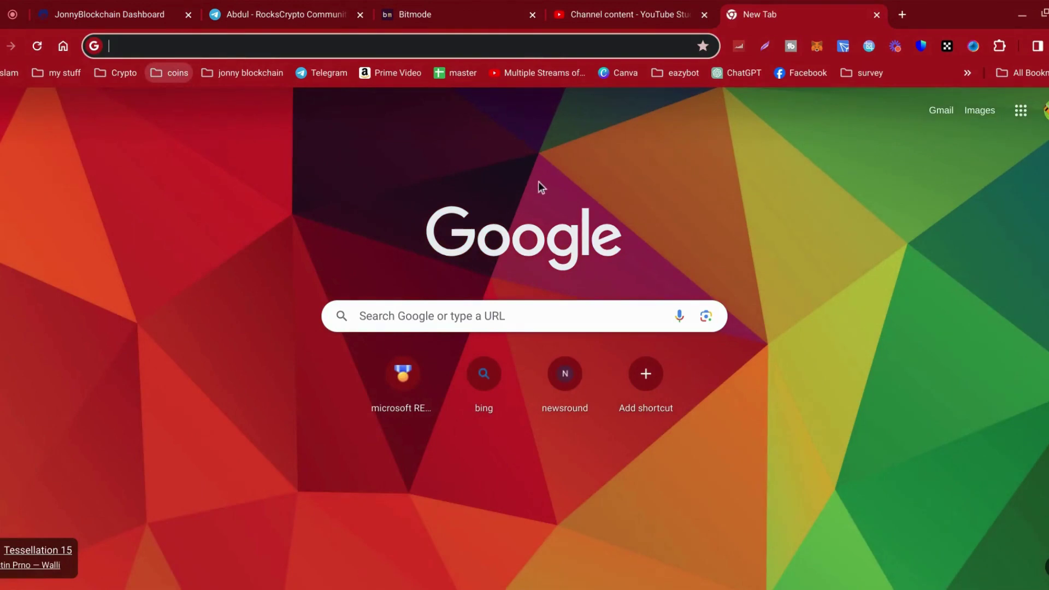
key("ctrl+v")
key("Return")
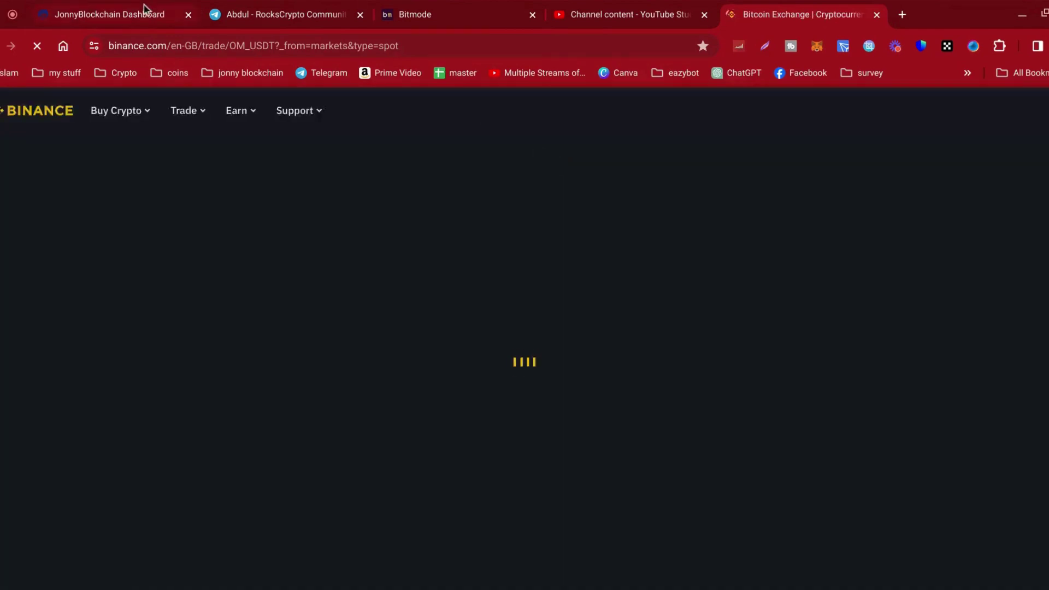
- Switch to the Binance tab and pan the OM/USDT chart back to early April
left_click(143, 10)
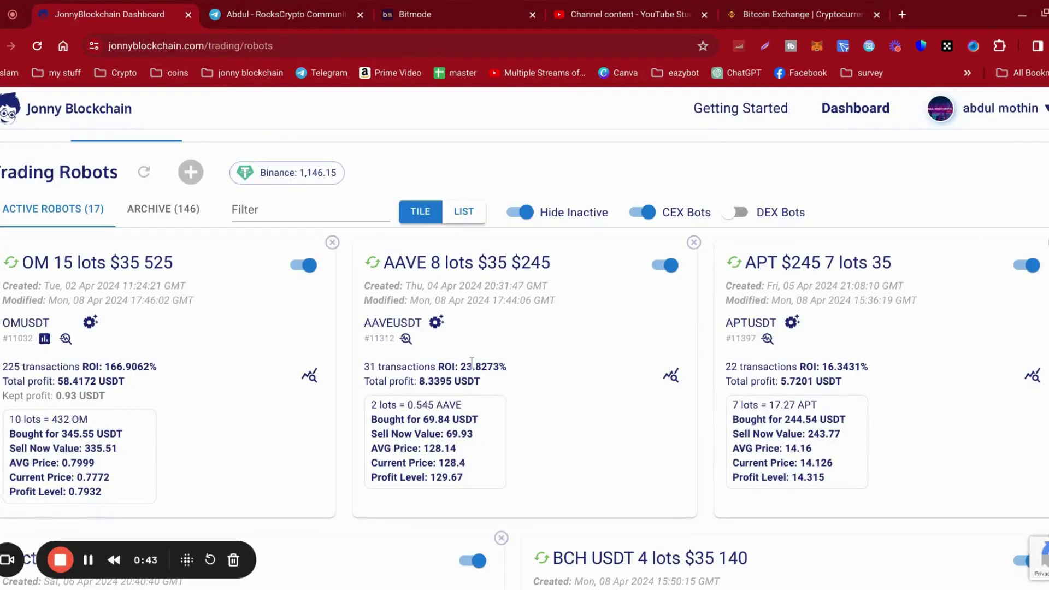
scroll(863, 415, "down", 3)
scroll(510, 363, "up", 1)
scroll(510, 362, "up", 3)
left_click(787, 15)
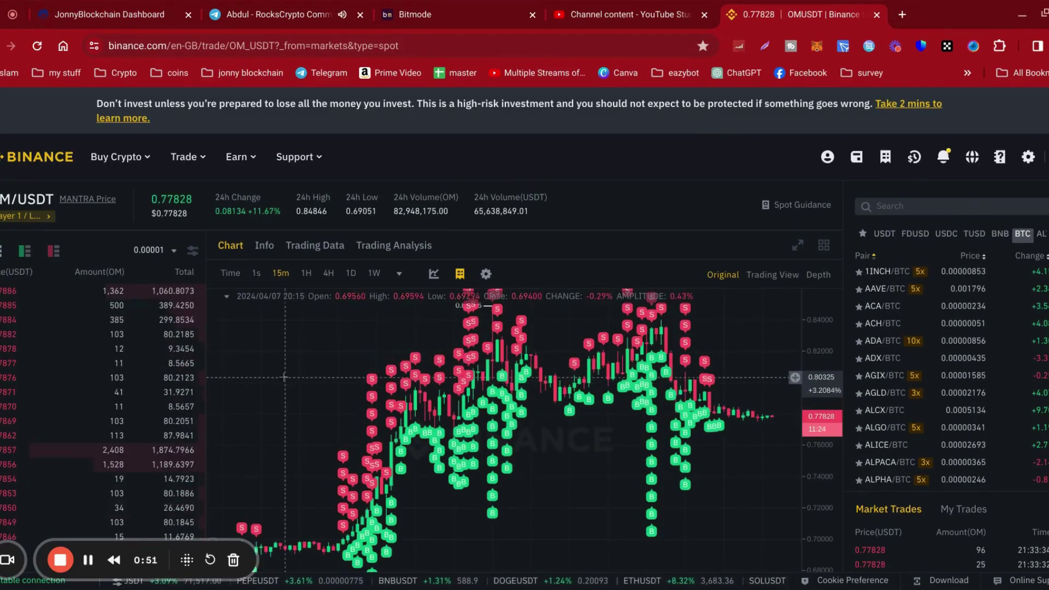
left_click_drag(285, 377, 401, 386)
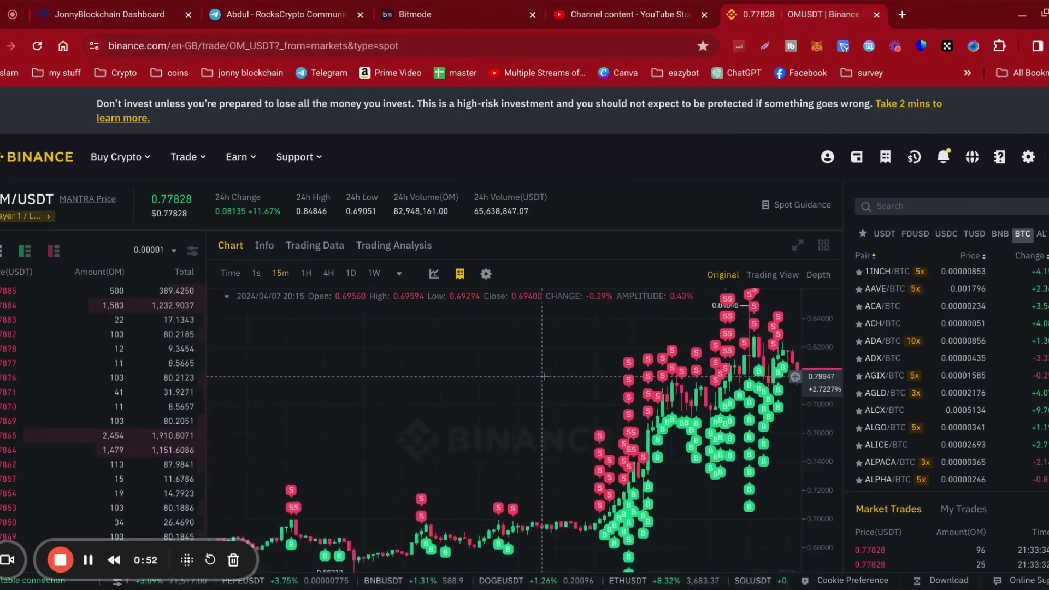
scroll(402, 386, "left", 5)
scroll(385, 384, "left", 5)
scroll(368, 381, "left", 5)
scroll(347, 378, "left", 5)
left_click_drag(346, 379, 607, 371)
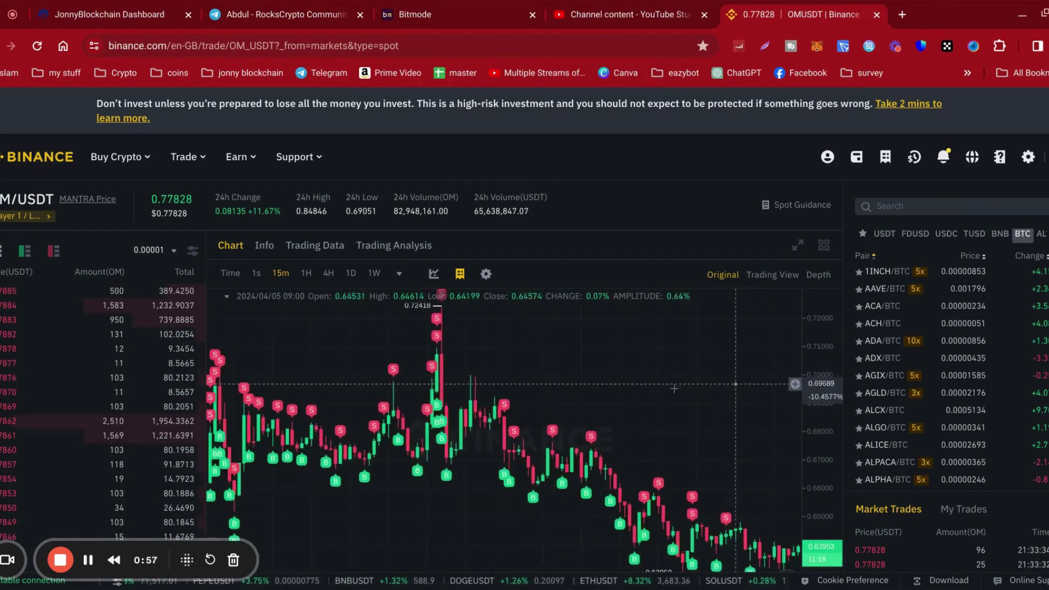
scroll(267, 371, "left", 5)
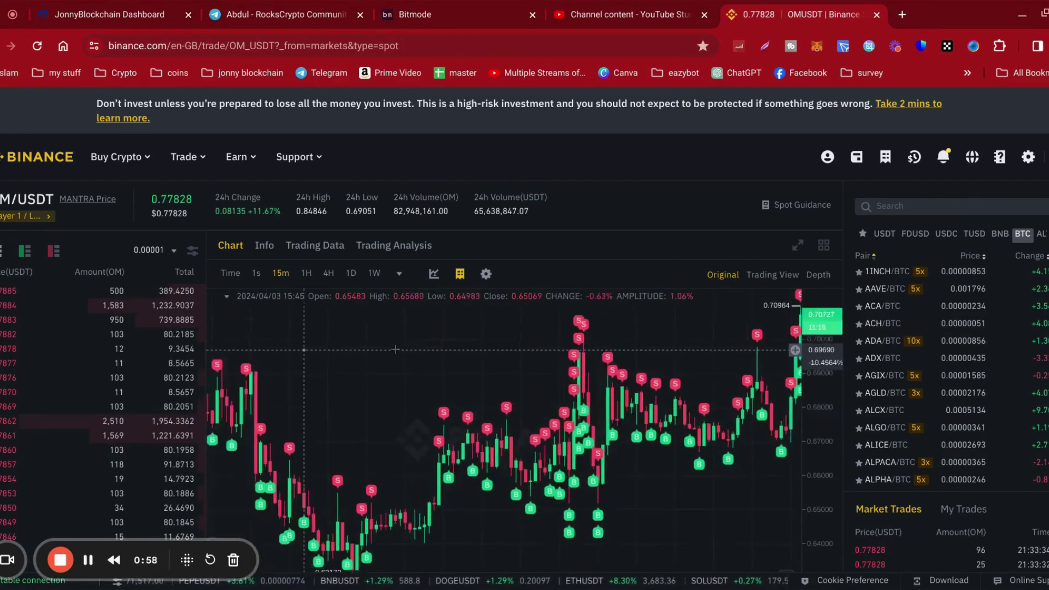
scroll(267, 371, "left", 5)
scroll(267, 371, "left", 5)
scroll(267, 370, "left", 5)
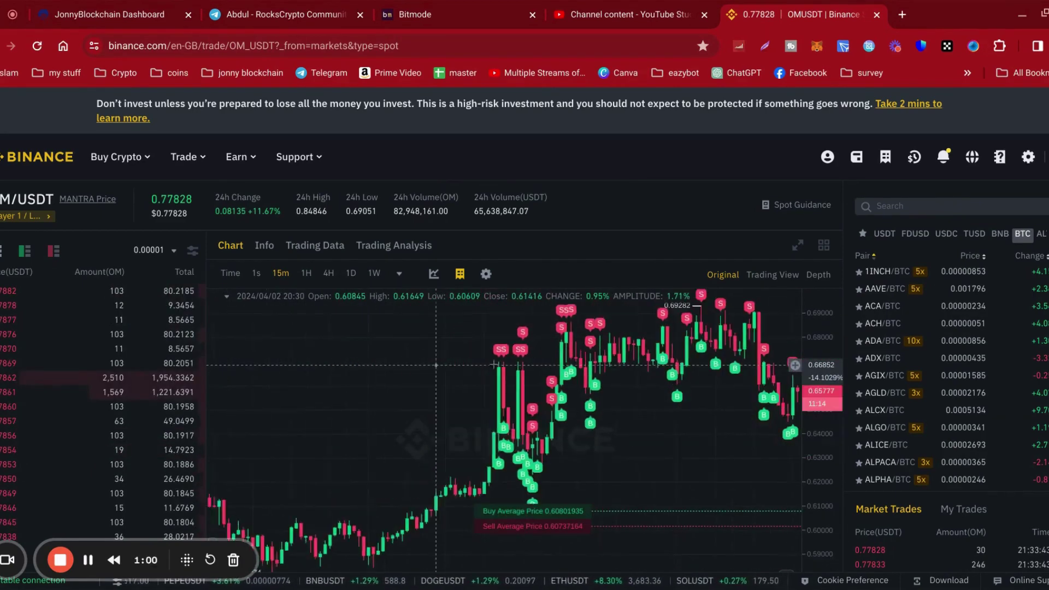
scroll(311, 370, "left", 5)
scroll(353, 371, "left", 5)
scroll(352, 371, "right", 1)
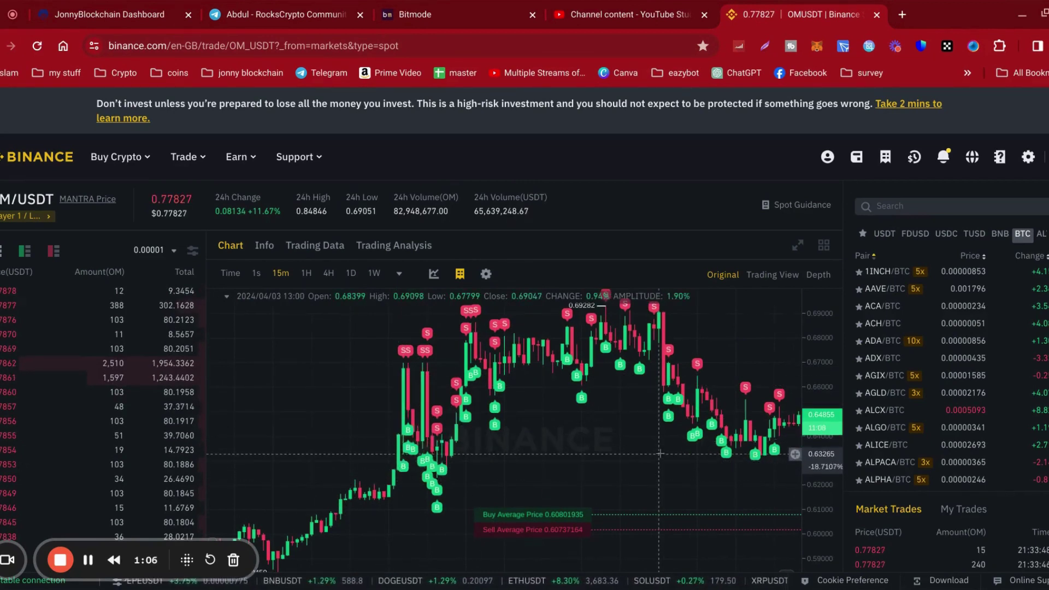
scroll(622, 450, "right", 3)
scroll(549, 446, "right", 3)
scroll(475, 440, "right", 3)
scroll(402, 434, "right", 3)
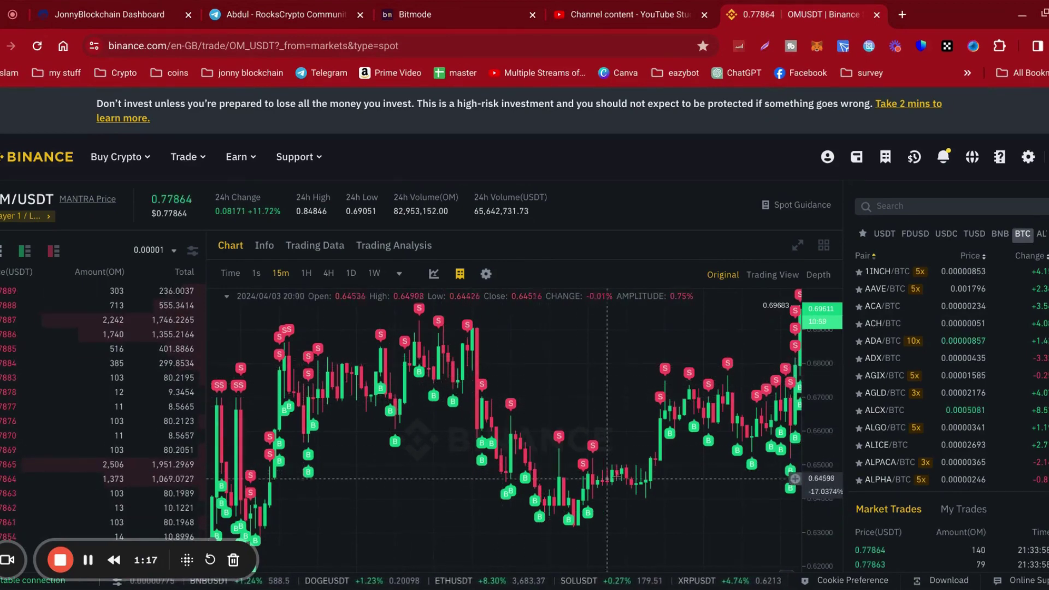
scroll(642, 401, "up", 2)
- Pan the OM/USDT chart forward from 4 April to 8 April, reviewing the B/S markers
left_click_drag(642, 402, 573, 430)
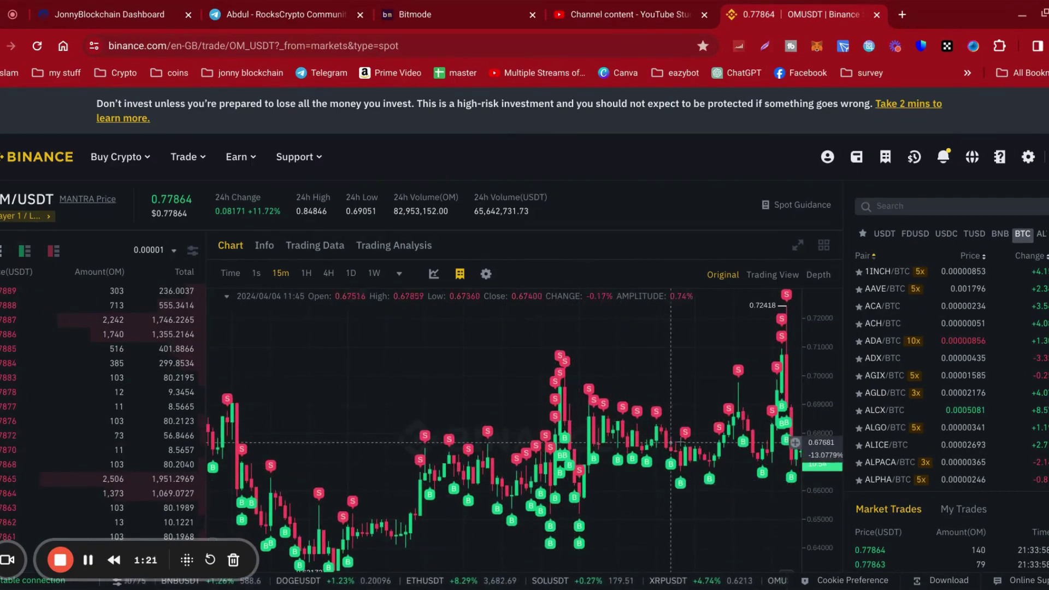
left_click_drag(685, 440, 494, 464)
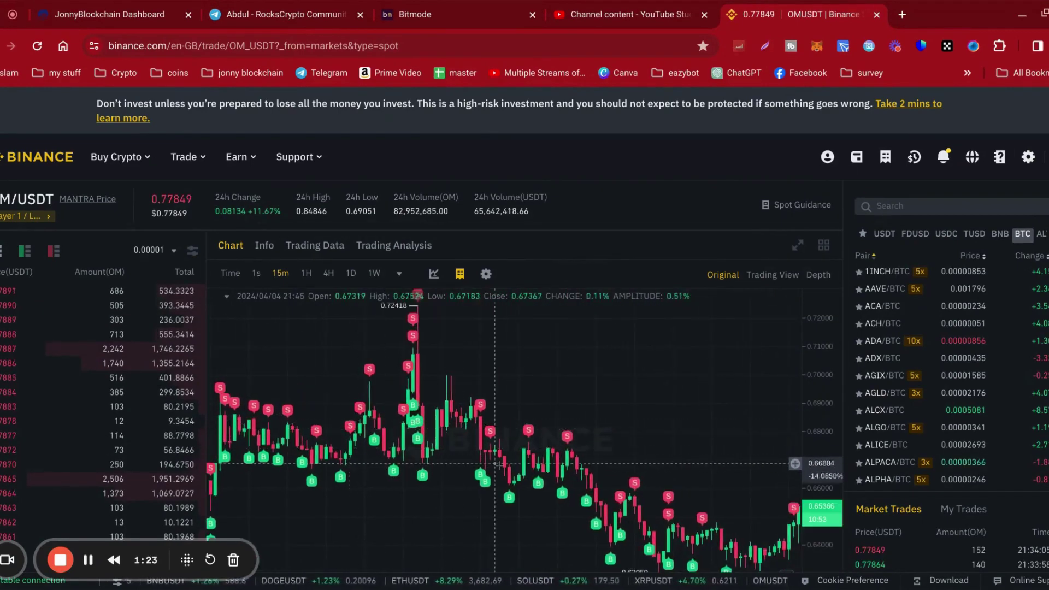
left_click_drag(494, 463, 453, 398)
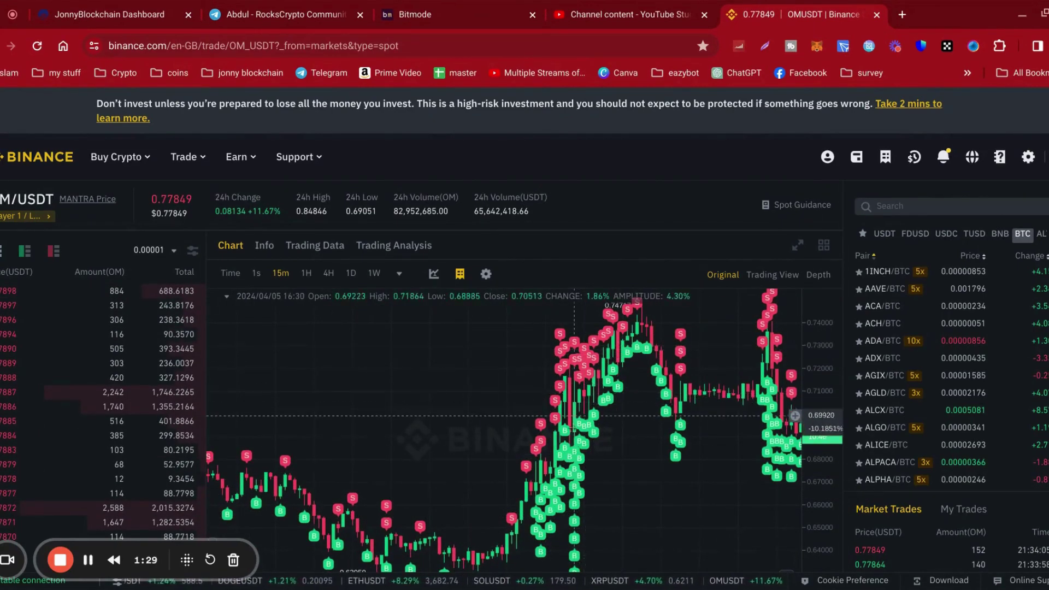
mouse_move(577, 357)
left_click_drag(711, 419, 486, 418)
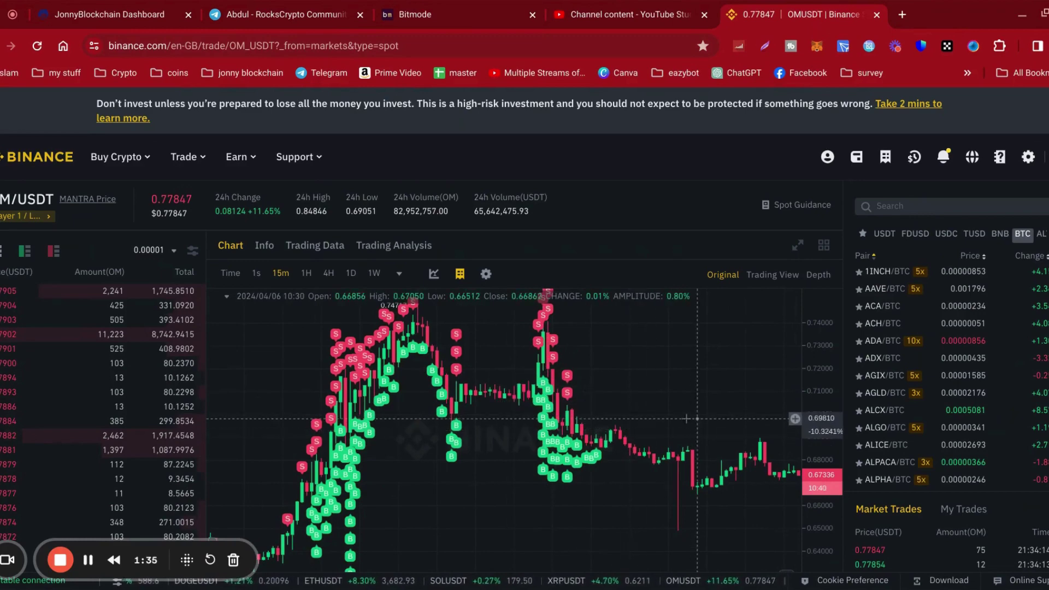
left_click_drag(686, 419, 554, 474)
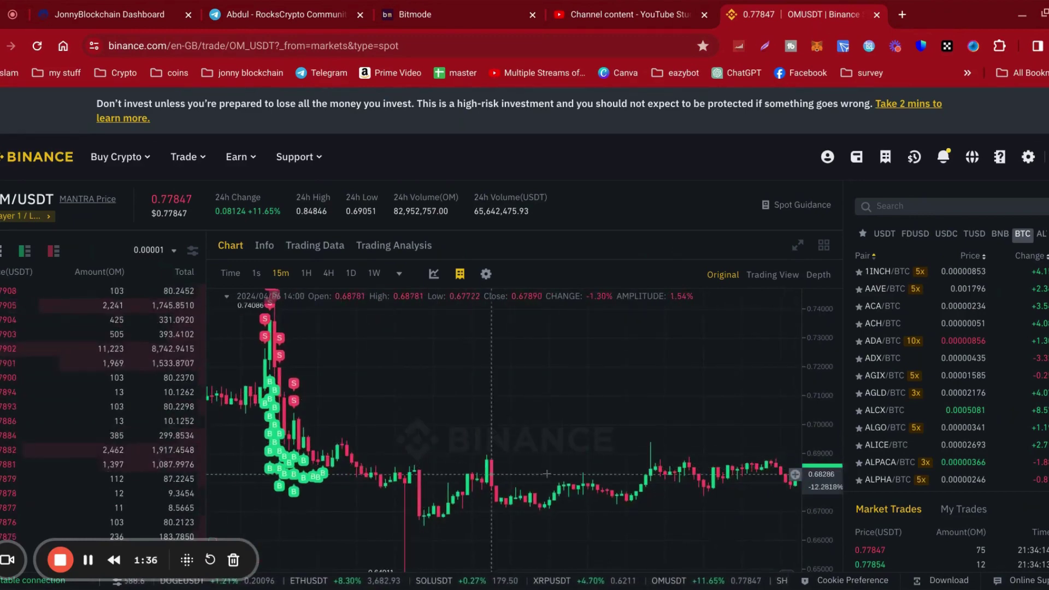
left_click_drag(779, 422, 309, 449)
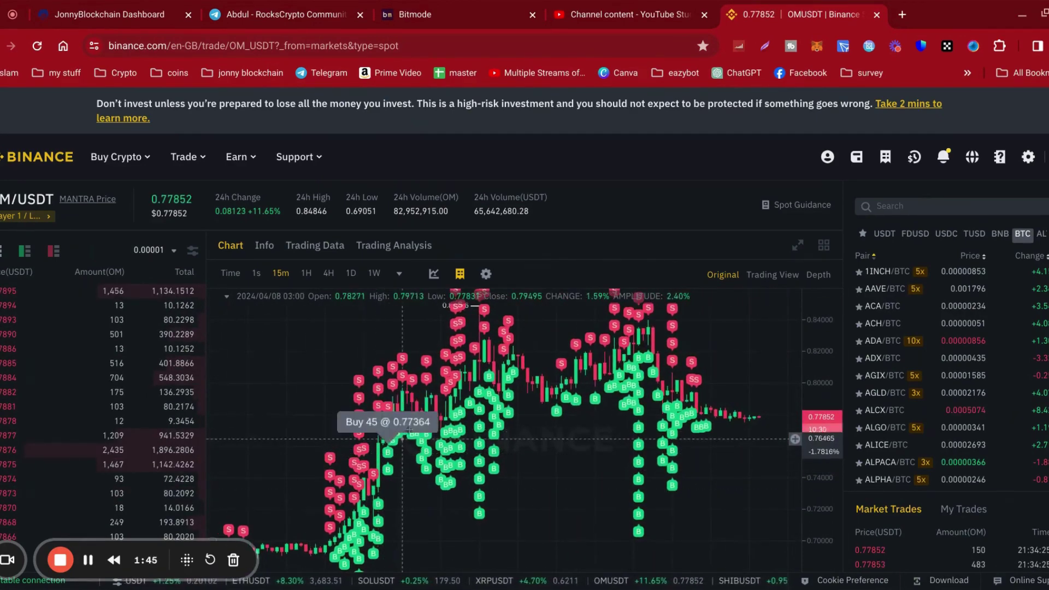
left_click_drag(712, 443, 595, 428)
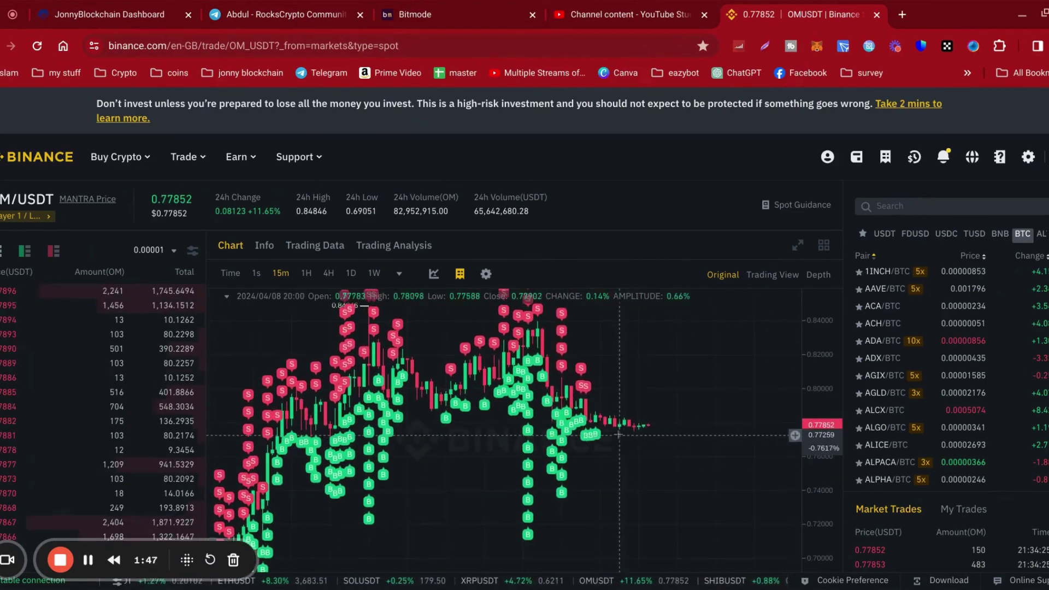
- From the Trading Robots page, show the ctxc robot's CTXC/USDT chart on Binance
left_click(129, 20)
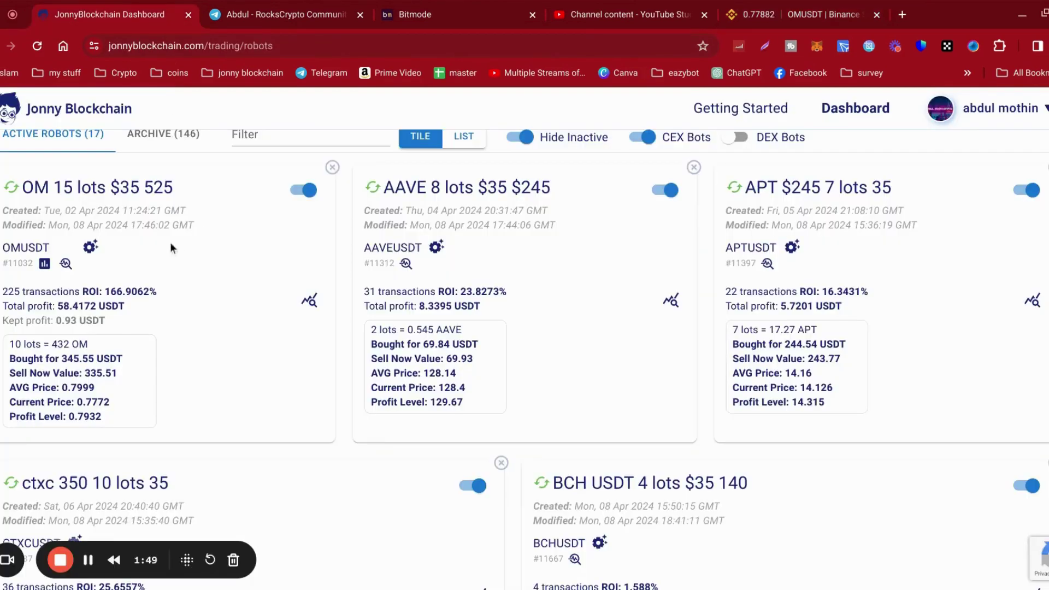
left_click(770, 28)
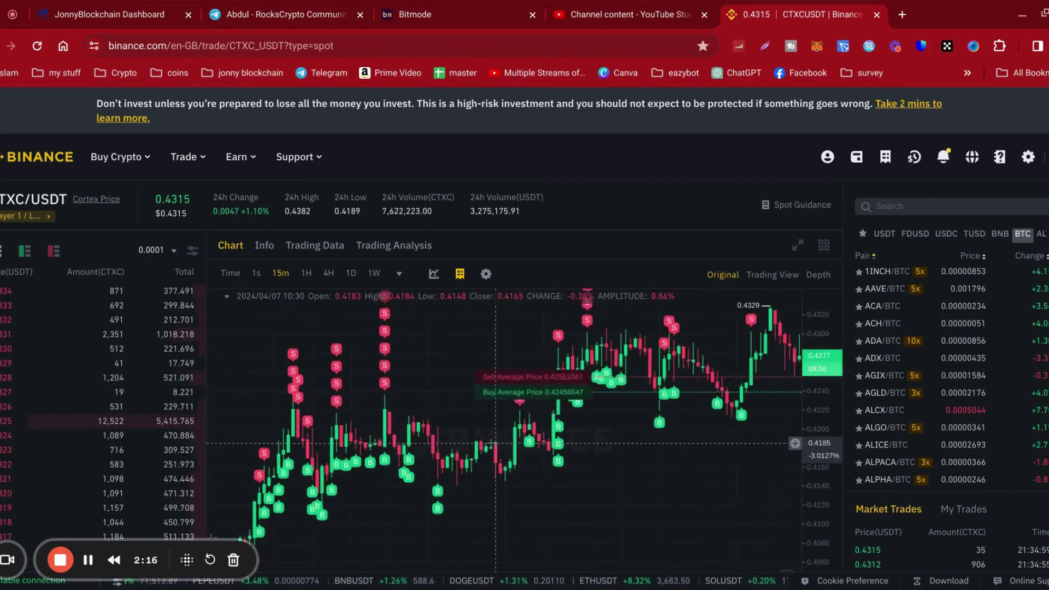
scroll(508, 446, "right", 5)
scroll(540, 449, "right", 5)
scroll(575, 449, "right", 5)
scroll(639, 443, "right", 5)
scroll(697, 436, "right", 3)
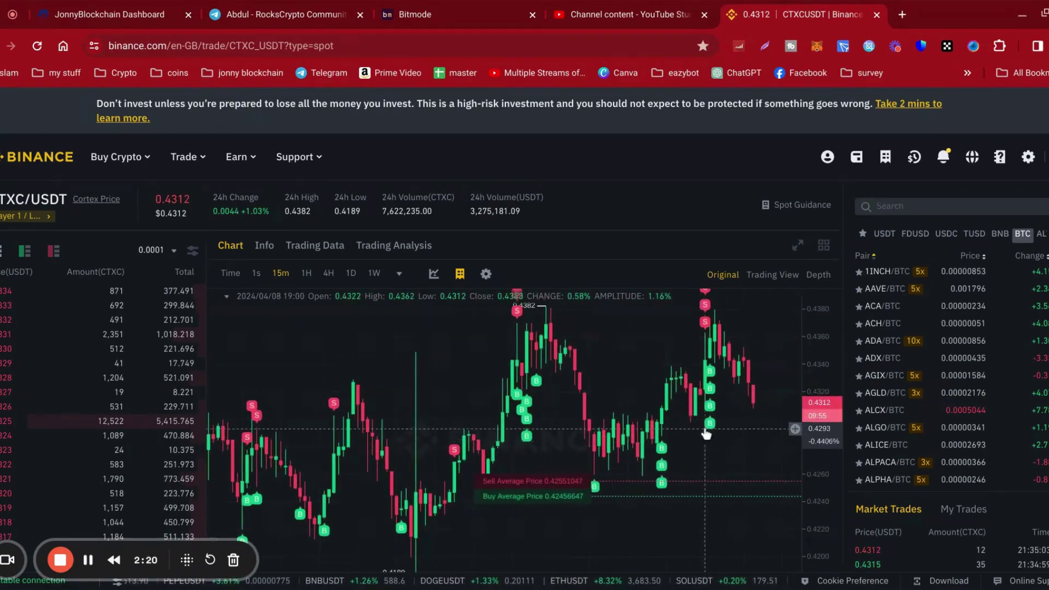
scroll(705, 435, "right", 3)
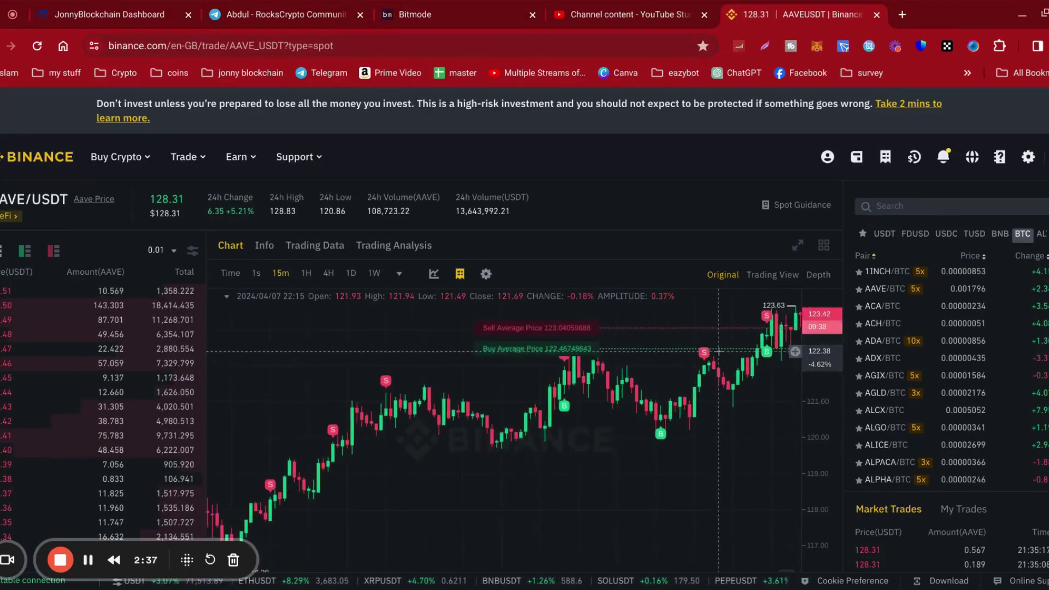
scroll(328, 372, "left", 10)
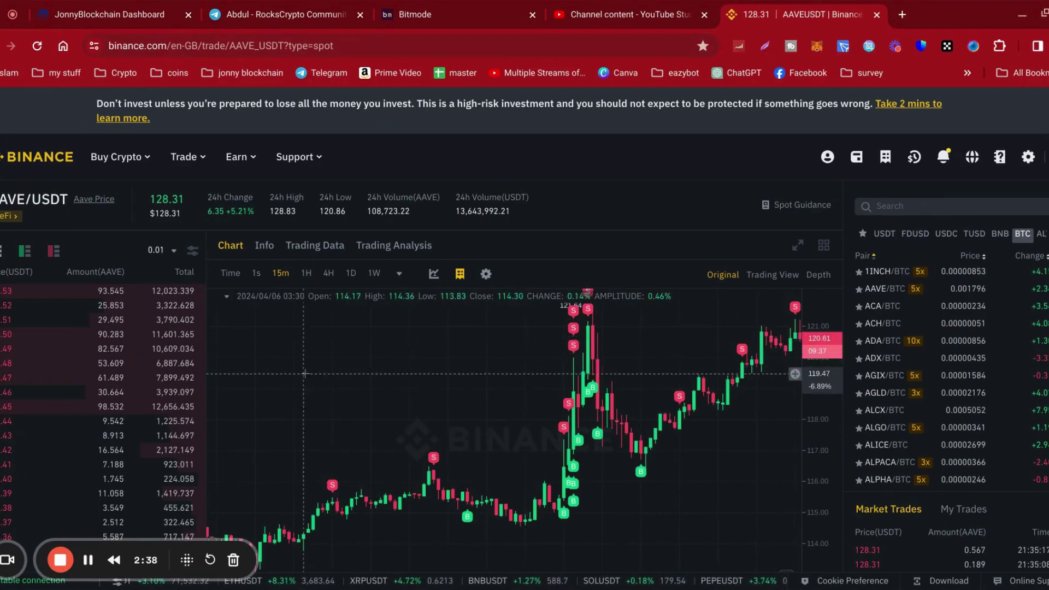
scroll(328, 371, "left", 5)
scroll(393, 361, "left", 5)
scroll(574, 378, "left", 5)
scroll(696, 410, "left", 5)
scroll(391, 398, "right", 3)
scroll(402, 398, "right", 1)
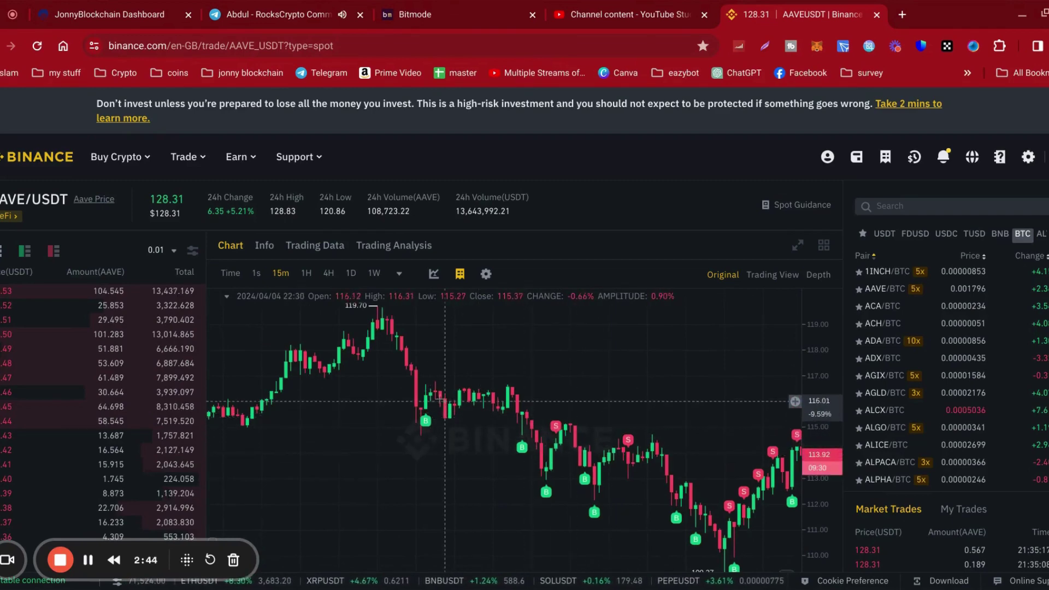
scroll(673, 394, "right", 5)
scroll(680, 401, "right", 5)
scroll(689, 410, "right", 5)
scroll(701, 419, "right", 3)
scroll(639, 421, "right", 3)
scroll(533, 423, "right", 3)
scroll(434, 425, "right", 2)
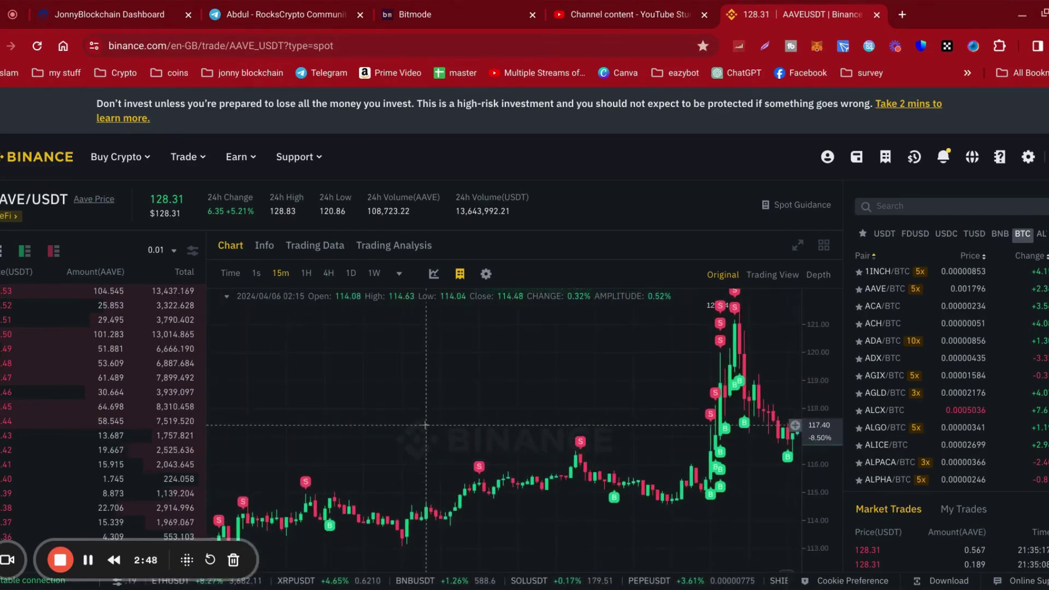
scroll(622, 426, "right", 5)
scroll(639, 430, "right", 4)
scroll(655, 435, "right", 1)
scroll(667, 439, "right", 1)
scroll(647, 440, "right", 3)
scroll(574, 441, "right", 3)
scroll(492, 441, "right", 3)
scroll(434, 442, "right", 3)
scroll(410, 441, "right", 3)
scroll(385, 430, "right", 3)
scroll(353, 418, "right", 3)
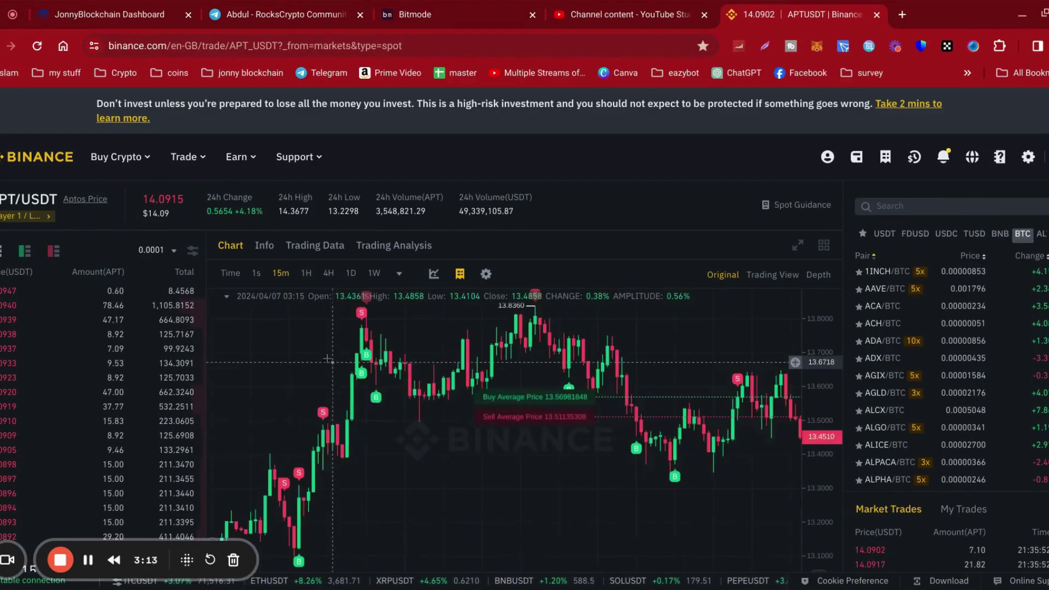
- Pan the APT/USDT chart back to 5 April, then forward to the newest candles
left_click_drag(475, 375, 611, 363)
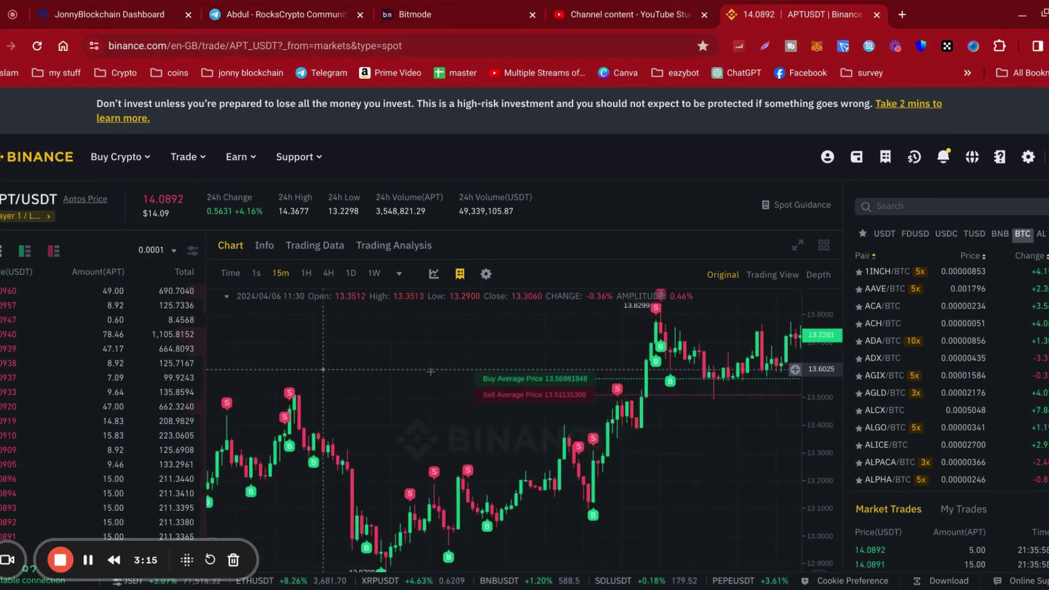
left_click_drag(317, 365, 738, 360)
mouse_move(284, 353)
left_mouse_down()
mouse_move(583, 386)
mouse_move(251, 401)
left_mouse_up()
left_click_drag(613, 410, 281, 367)
mouse_move(737, 386)
left_mouse_down()
mouse_move(588, 402)
mouse_move(443, 395)
left_mouse_up()
left_click_drag(713, 390, 517, 389)
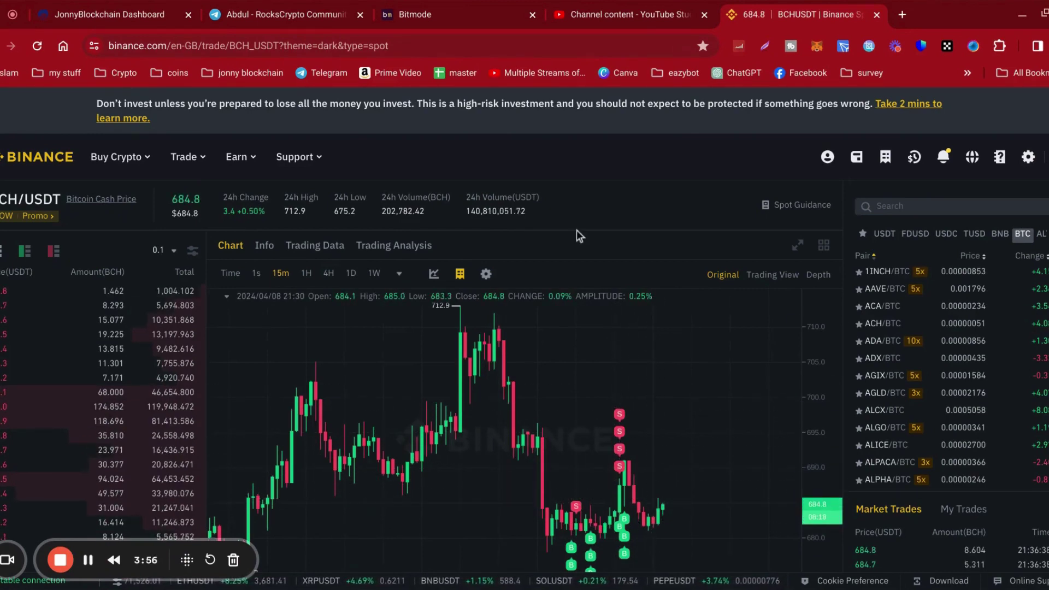
- Back on the Jonny Blockchain dashboard, show the My Trends ROI table under Trends
left_click(133, 17)
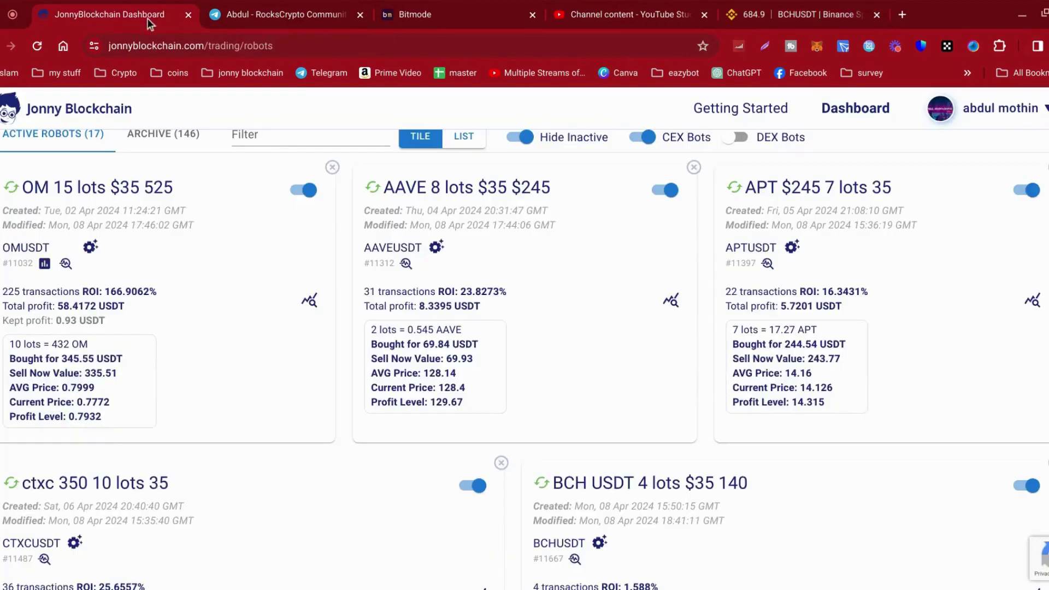
scroll(264, 225, "up", 3)
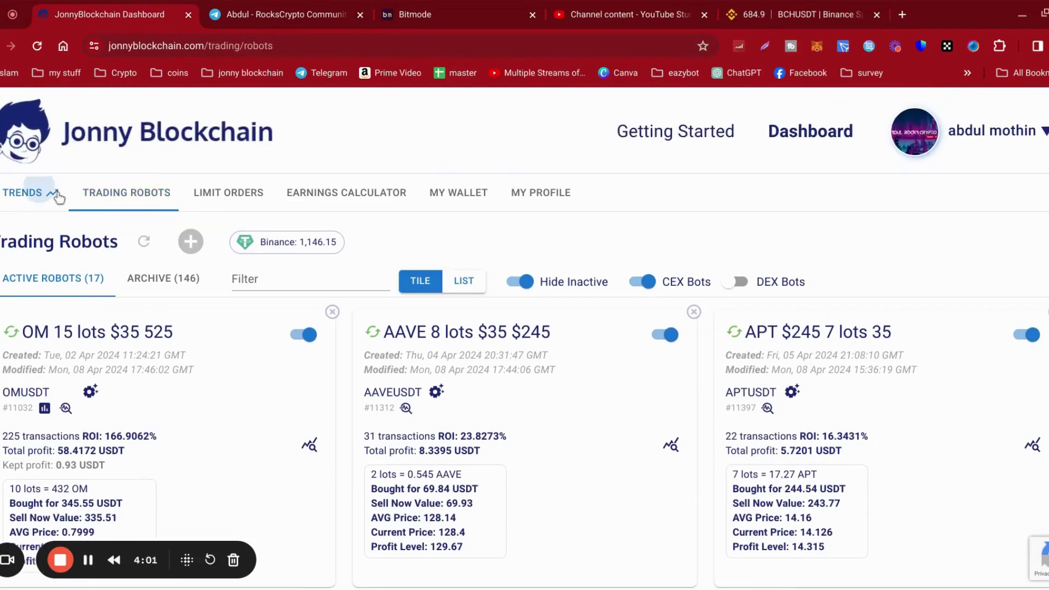
left_click(33, 192)
left_click(361, 268)
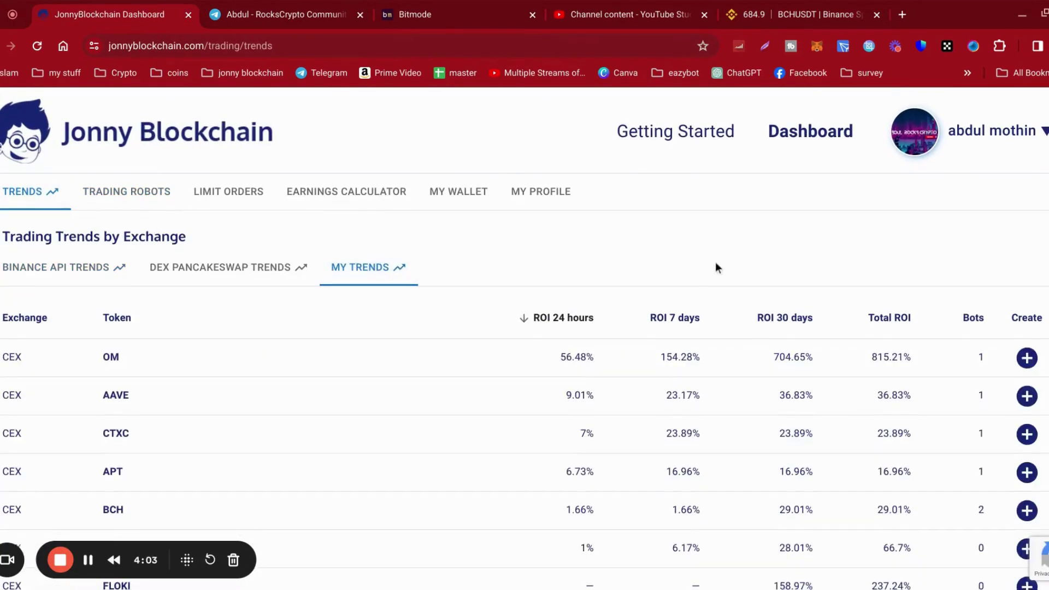
scroll(633, 303, "down", 1)
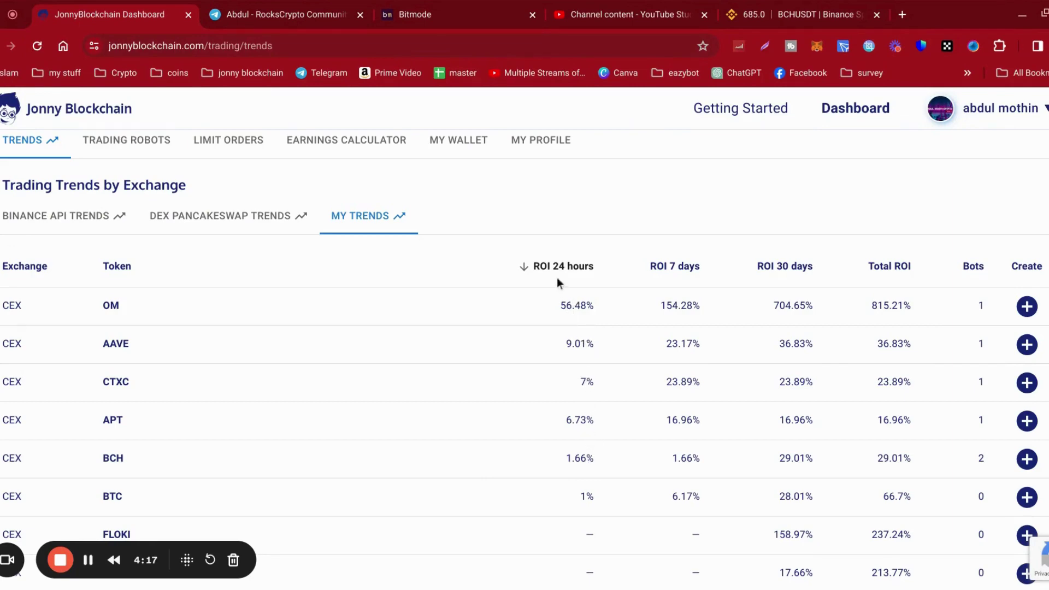
- View the Earnings Calculator, then My Wallet's SSF This Week commissions breakdown
left_click(340, 146)
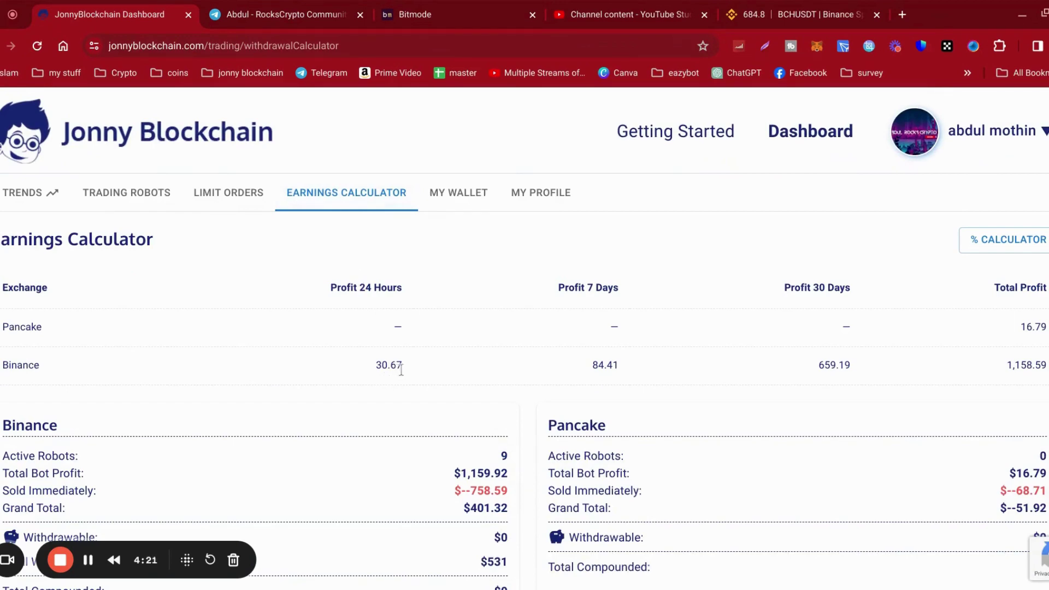
left_click(453, 194)
left_click(284, 239)
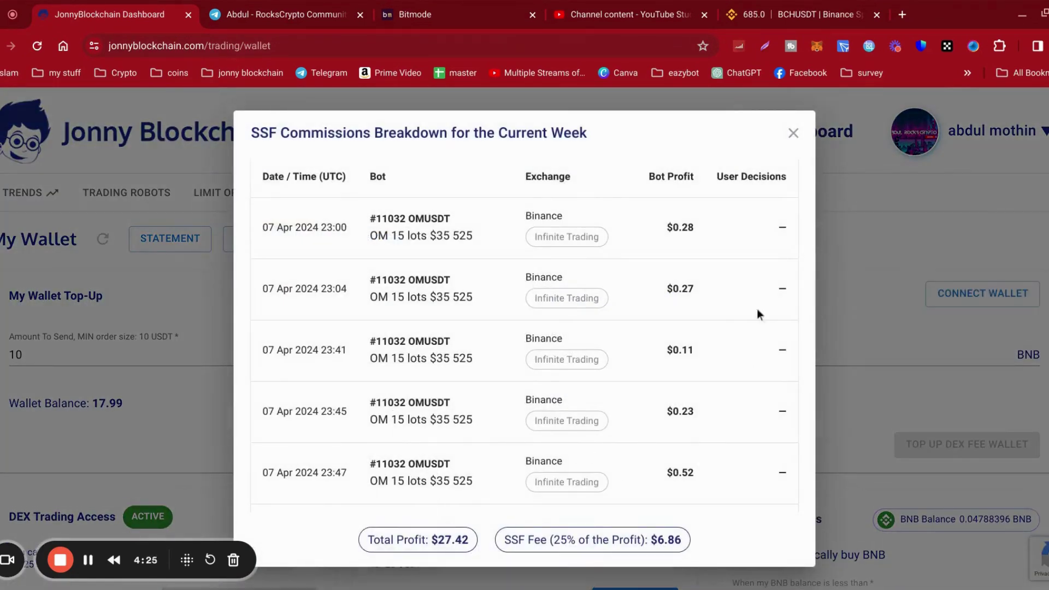
- Close the commissions breakdown and reach Getting Started via Trading Robots
left_click(792, 133)
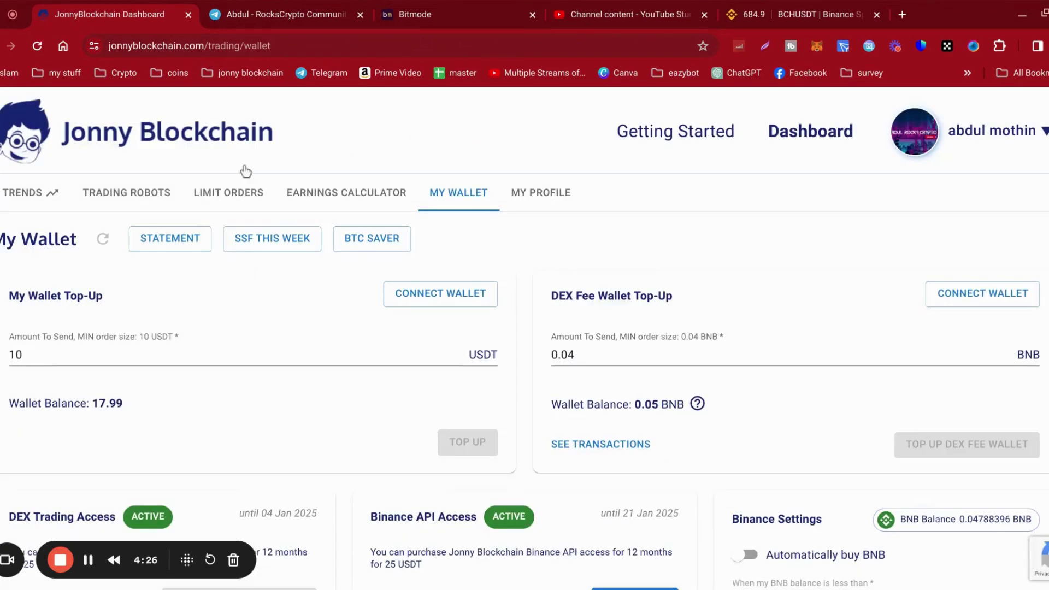
left_click(132, 197)
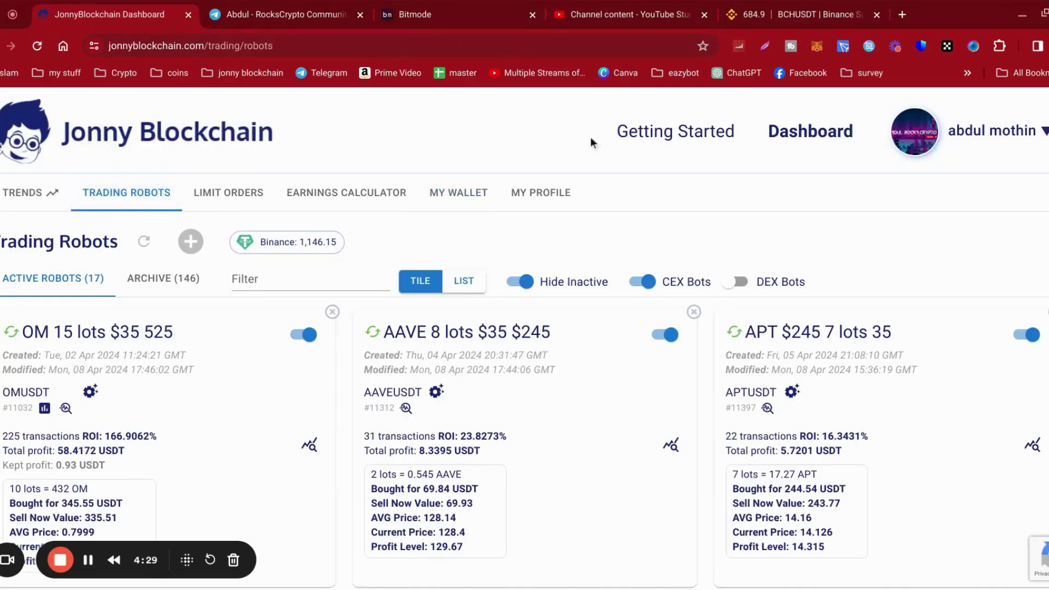
left_click(703, 139)
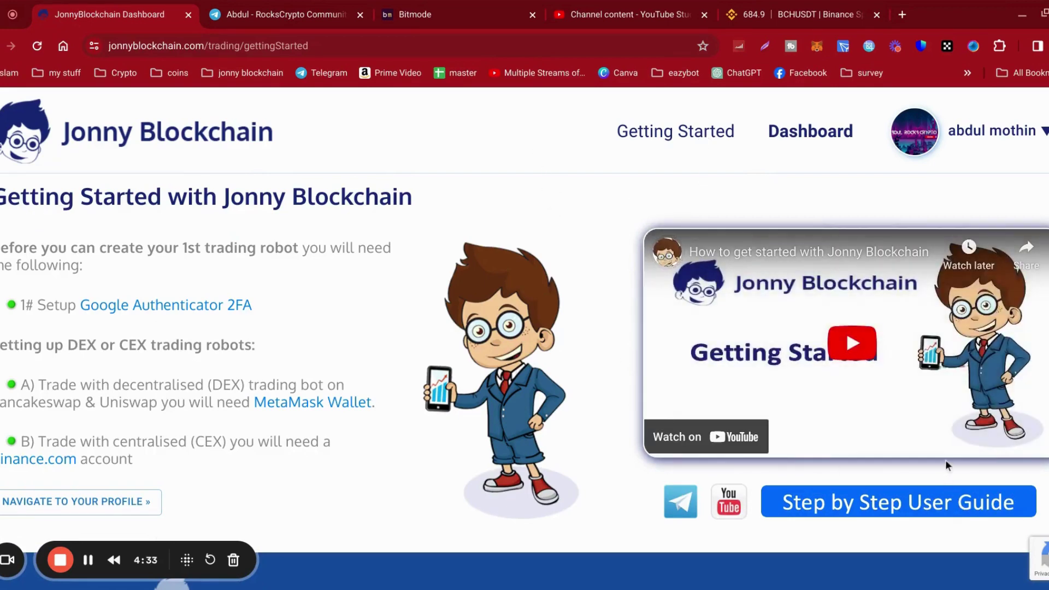
scroll(945, 465, "down", 1)
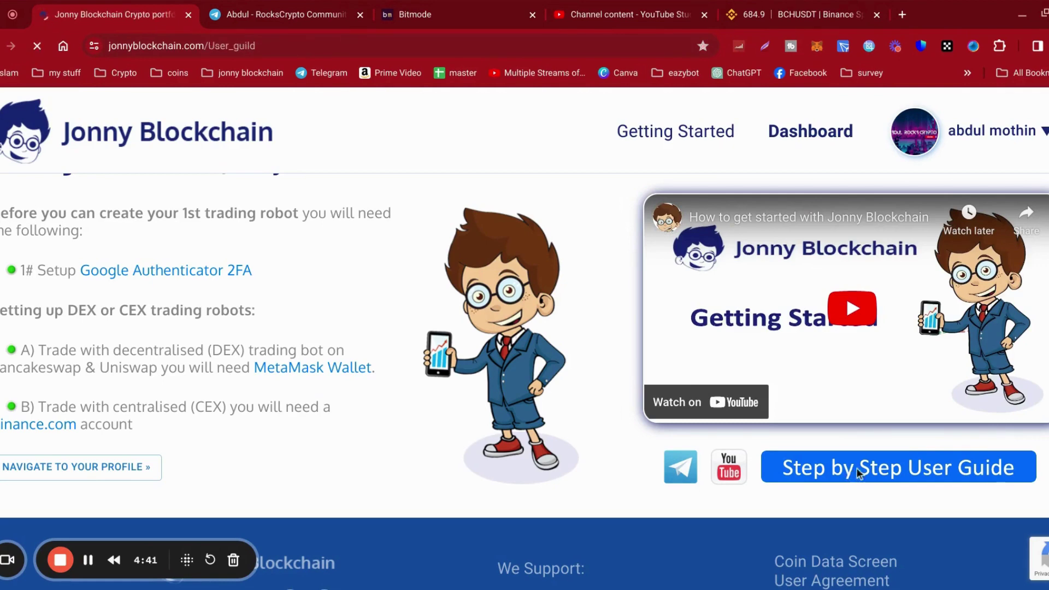
scroll(631, 399, "down", 2)
scroll(631, 400, "down", 2)
scroll(499, 358, "down", 2)
scroll(653, 396, "down", 2)
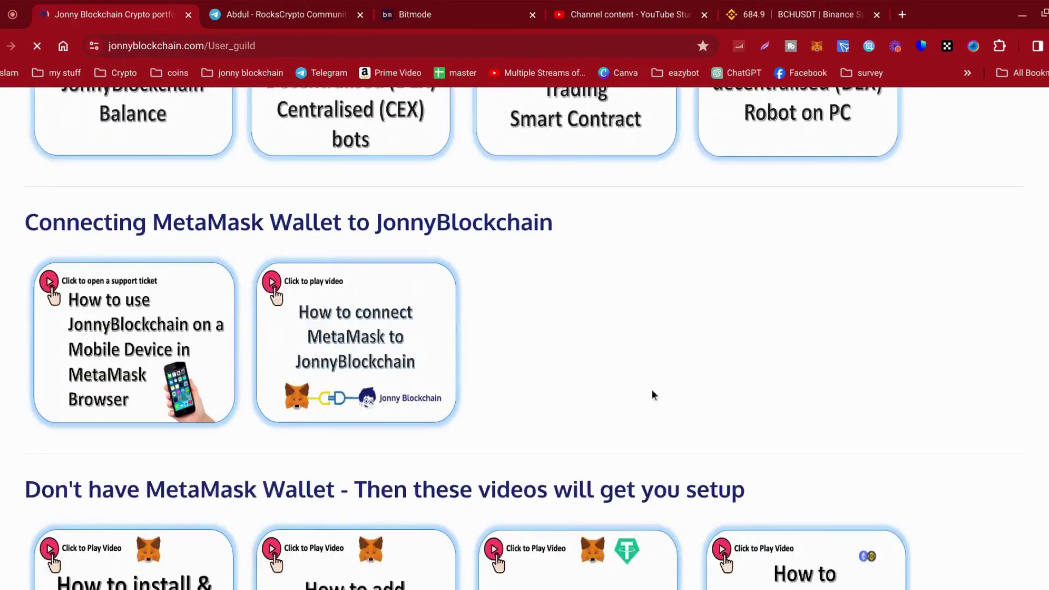
scroll(654, 396, "down", 2)
scroll(653, 396, "down", 1)
scroll(653, 396, "down", 1)
scroll(652, 396, "down", 2)
scroll(654, 396, "down", 2)
scroll(653, 396, "down", 2)
scroll(655, 398, "down", 1)
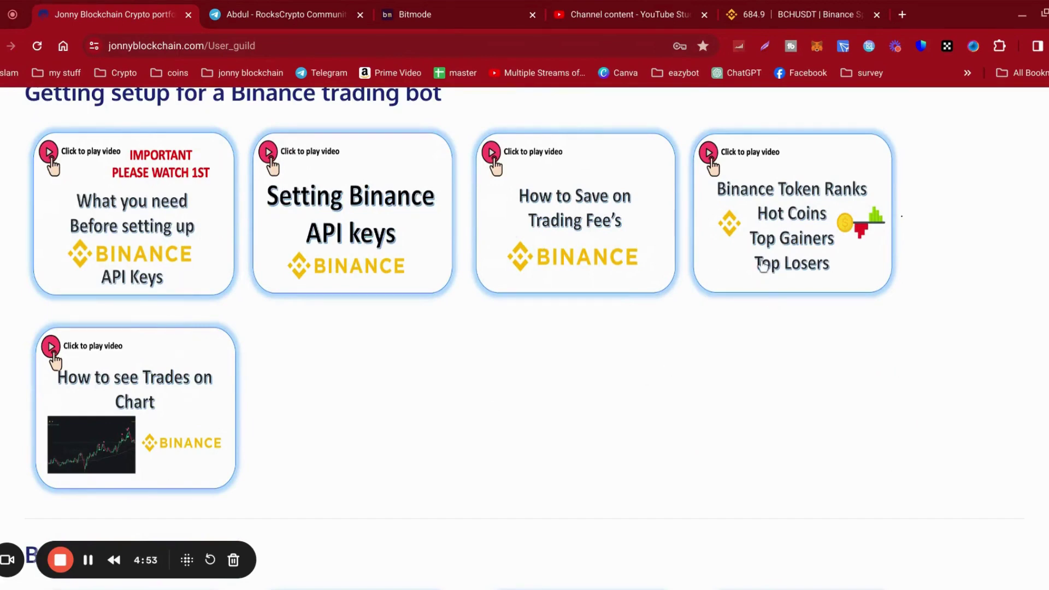
scroll(451, 443, "down", 3)
scroll(729, 416, "down", 3)
scroll(728, 415, "down", 2)
scroll(728, 416, "down", 2)
scroll(729, 416, "down", 2)
scroll(728, 415, "down", 2)
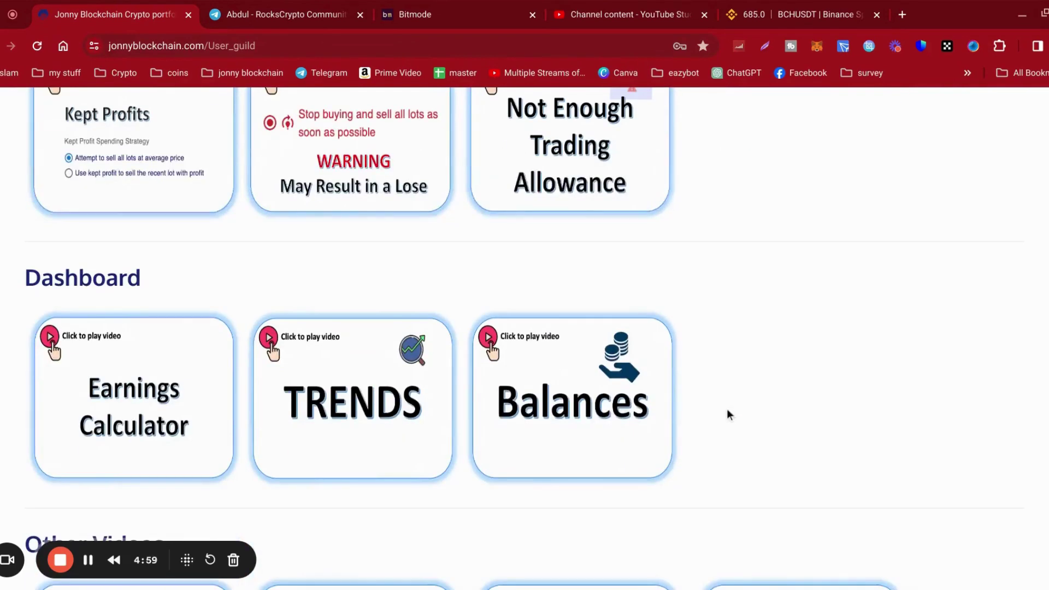
scroll(728, 416, "down", 2)
scroll(729, 416, "down", 2)
scroll(727, 415, "down", 2)
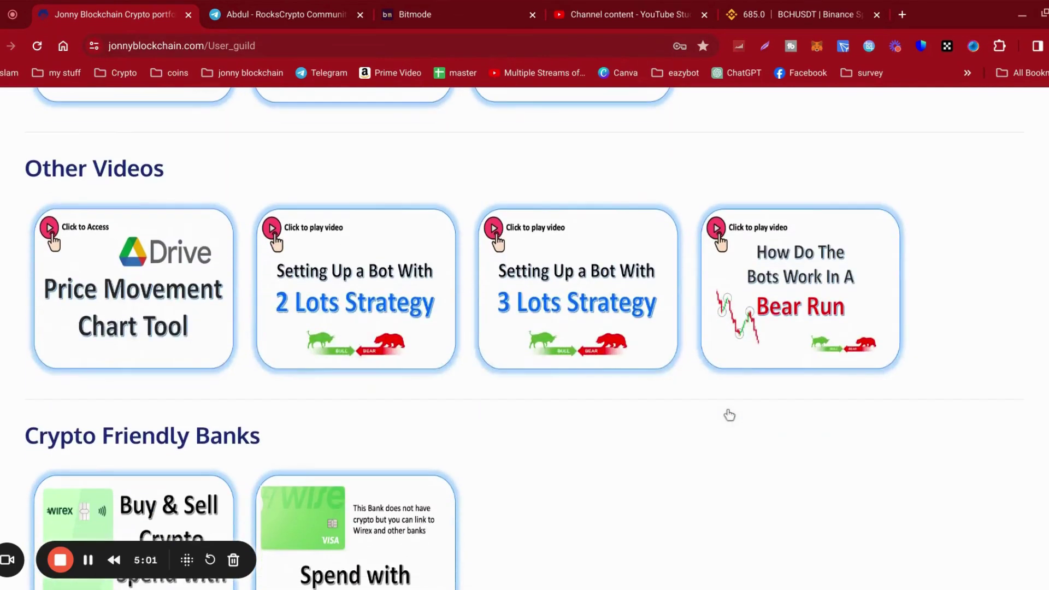
scroll(729, 416, "down", 2)
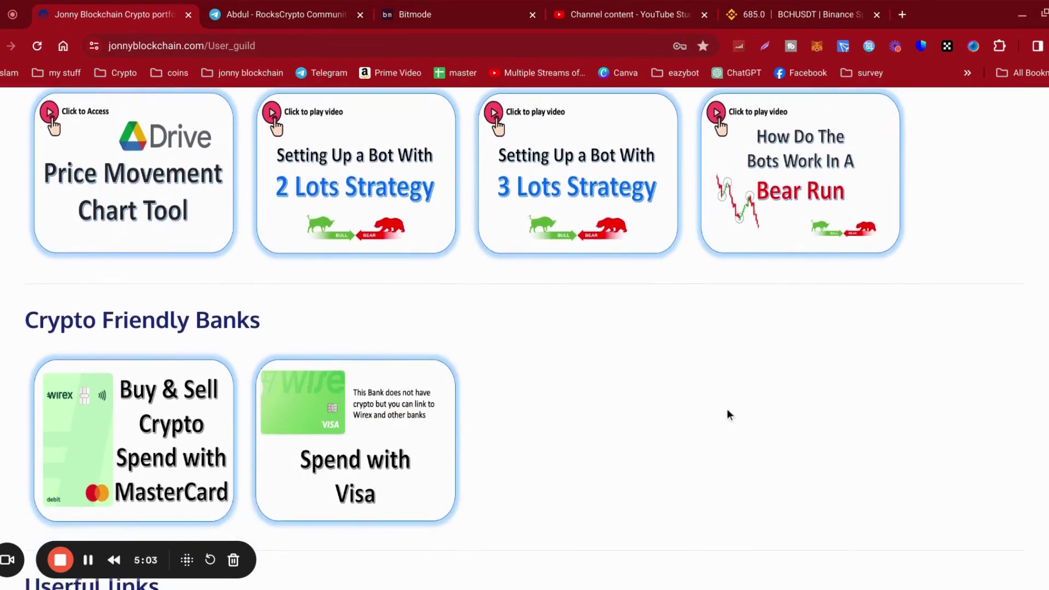
scroll(727, 414, "down", 1)
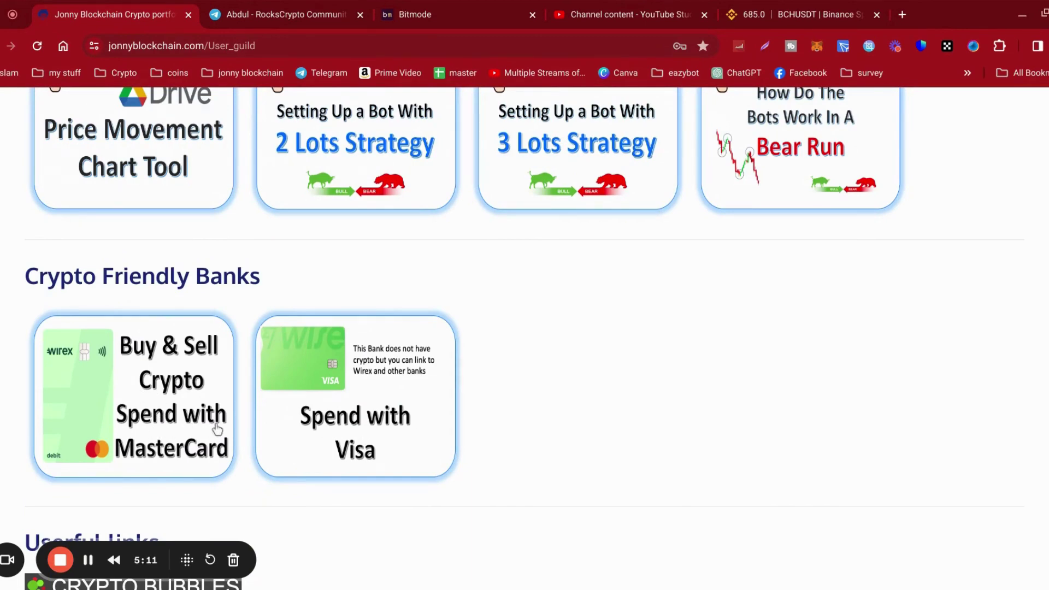
scroll(512, 431, "down", 2)
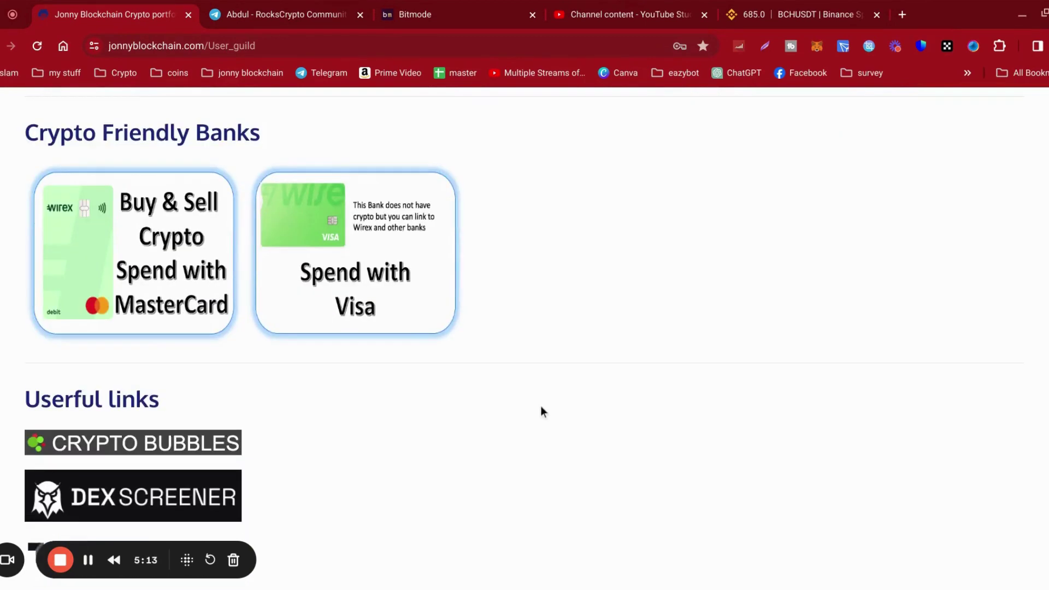
scroll(544, 414, "down", 2)
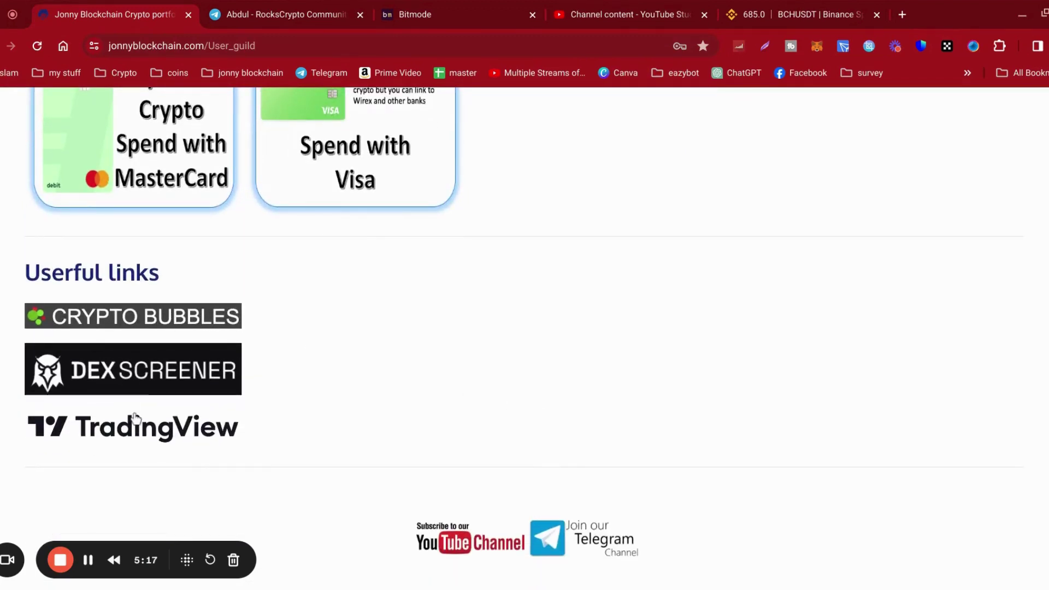
- Launch TradingView from the User Guide's useful links
left_click(128, 434)
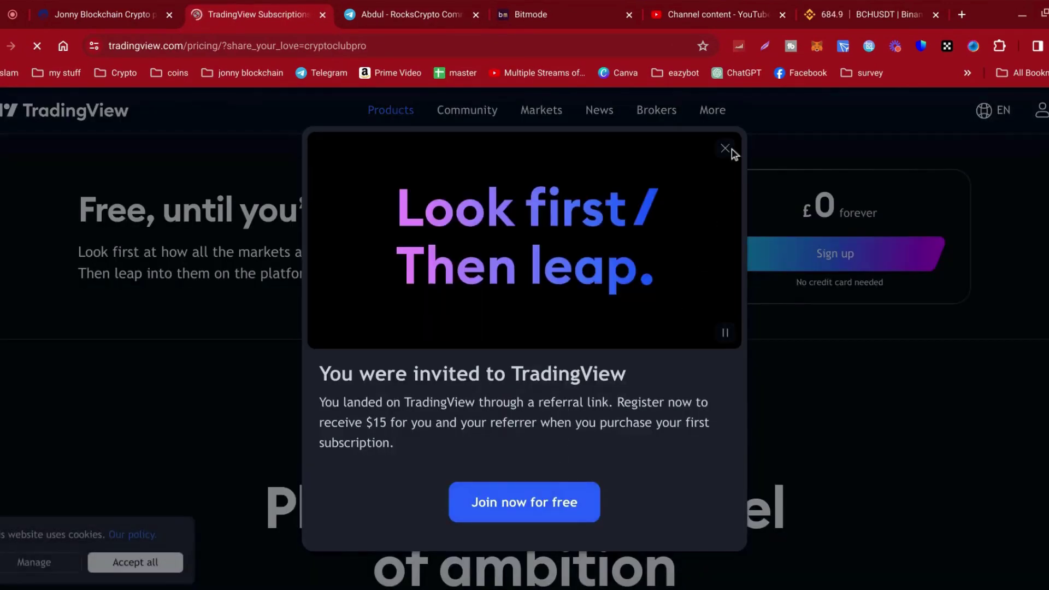
- Dismiss TradingView's referral popup, close its tab, and launch Crypto Bubbles from the guide
left_click(725, 149)
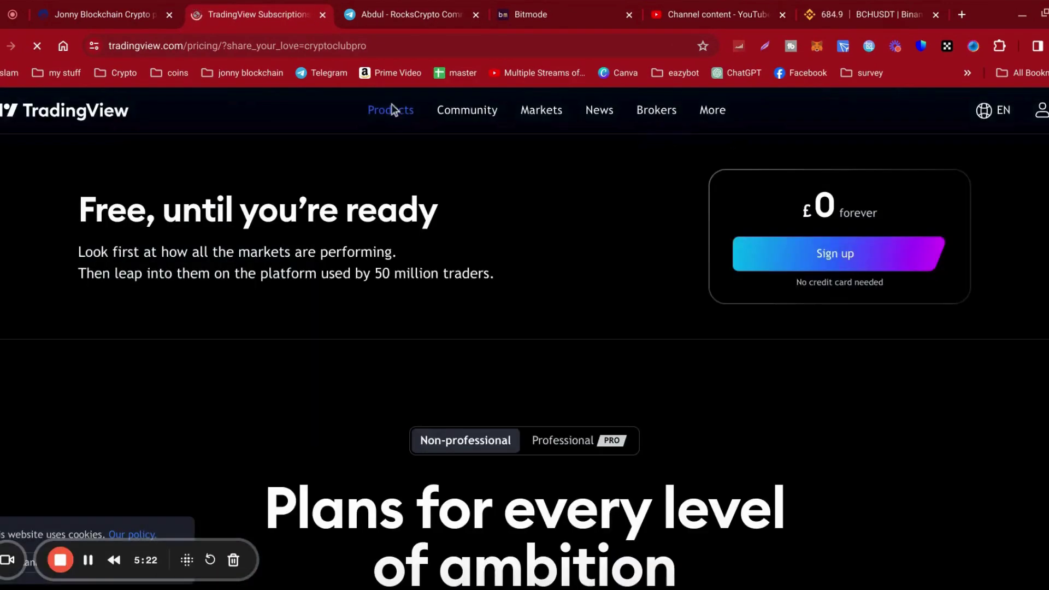
key("ctrl+w")
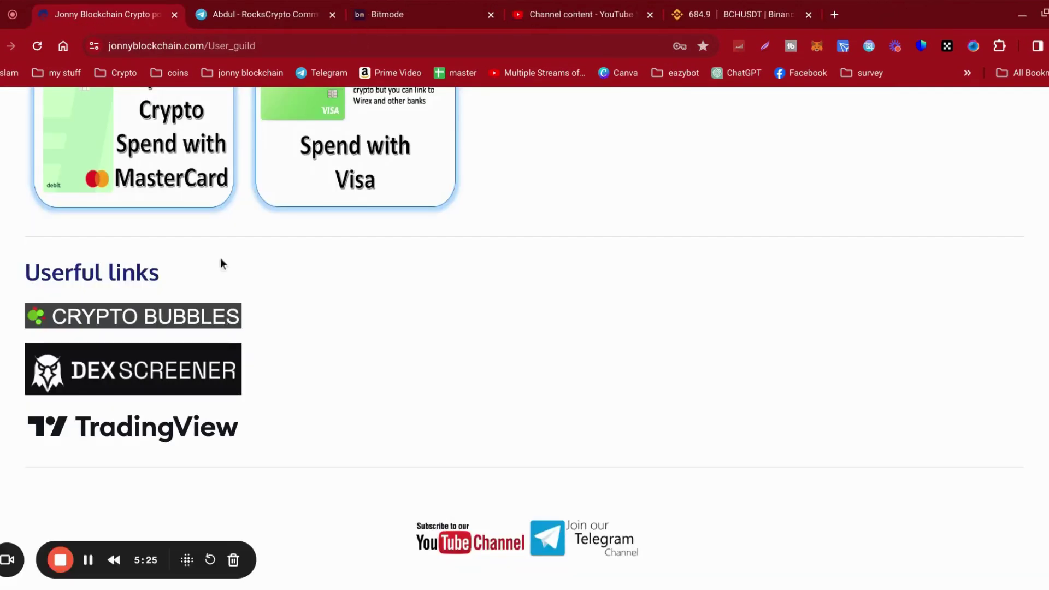
left_click(146, 325)
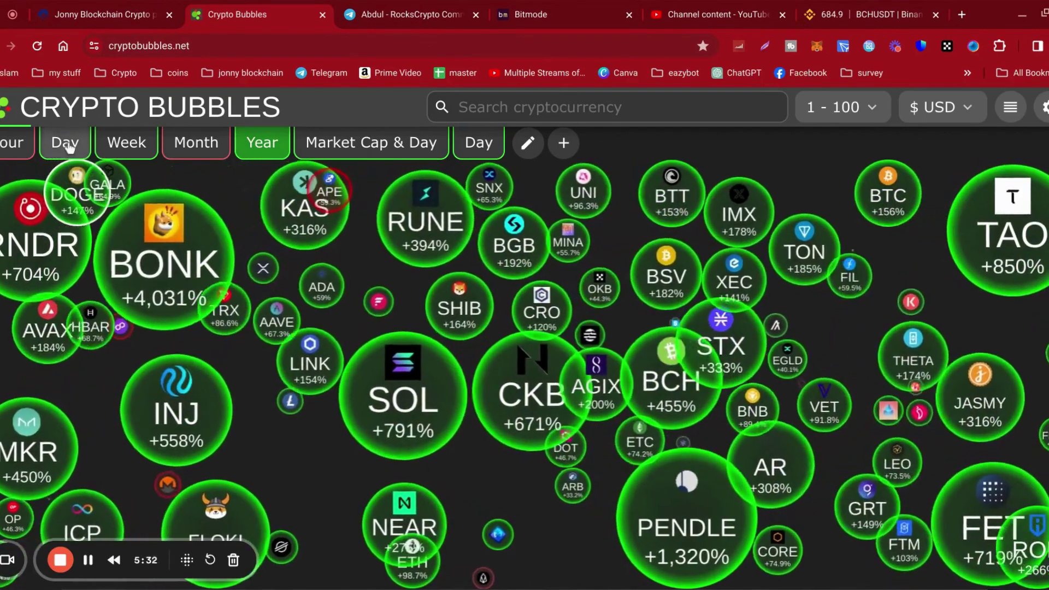
- Show Crypto Bubbles by Day, Hour and Month, then return to the Jonny Blockchain guide
left_click(66, 144)
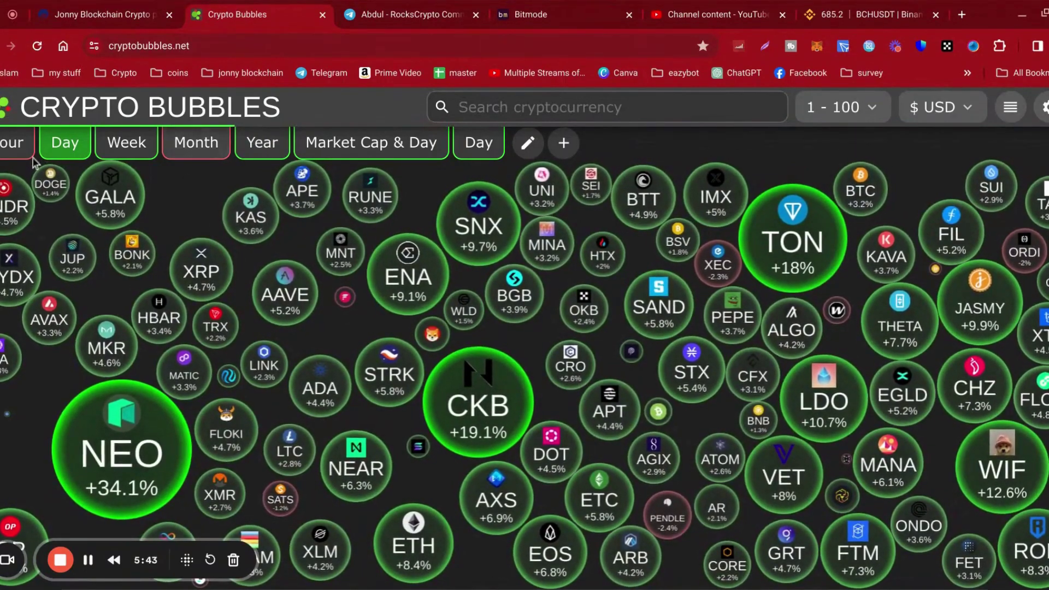
left_click(7, 143)
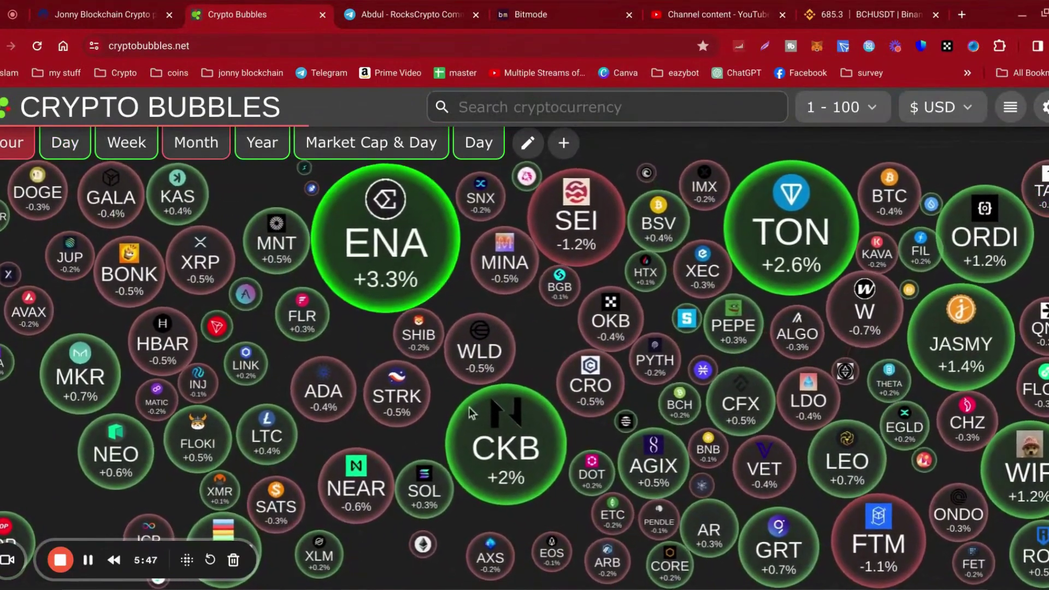
left_click(186, 143)
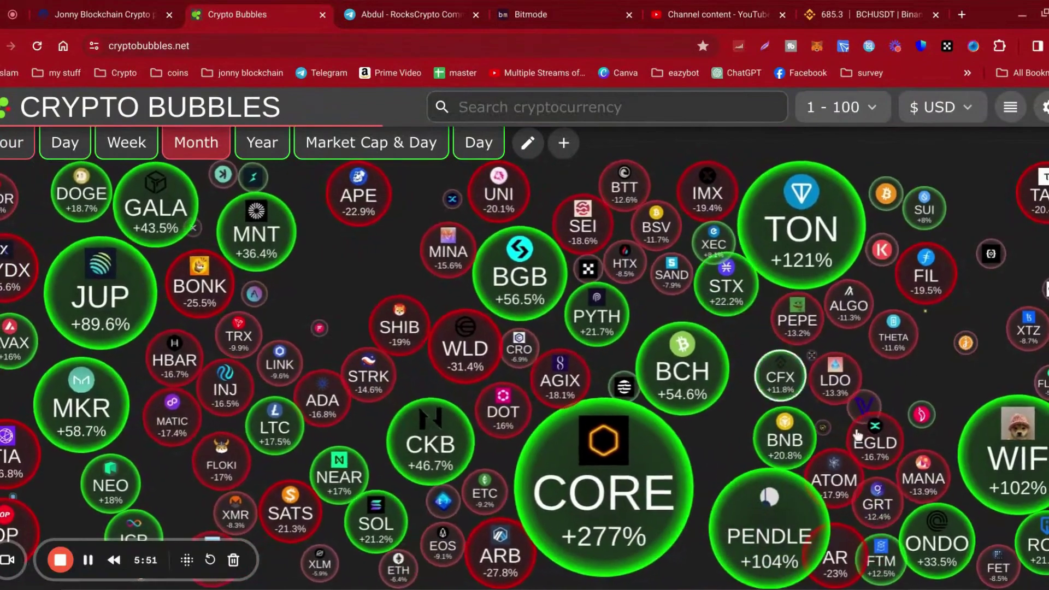
left_click(99, 14)
scroll(513, 335, "up", 10)
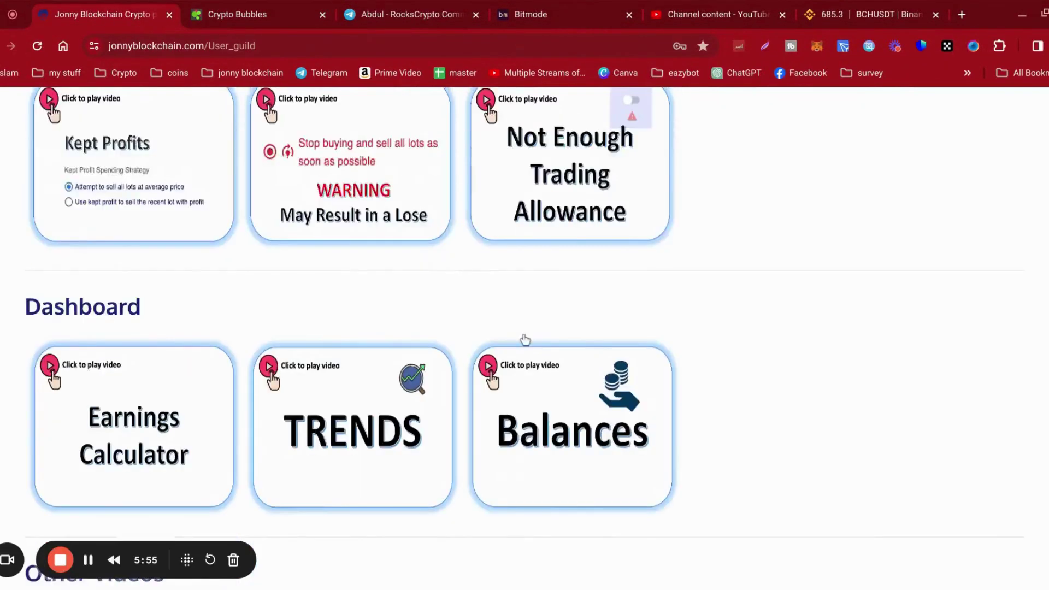
scroll(523, 340, "up", 10)
scroll(523, 334, "up", 10)
scroll(522, 335, "up", 5)
scroll(515, 328, "up", 2)
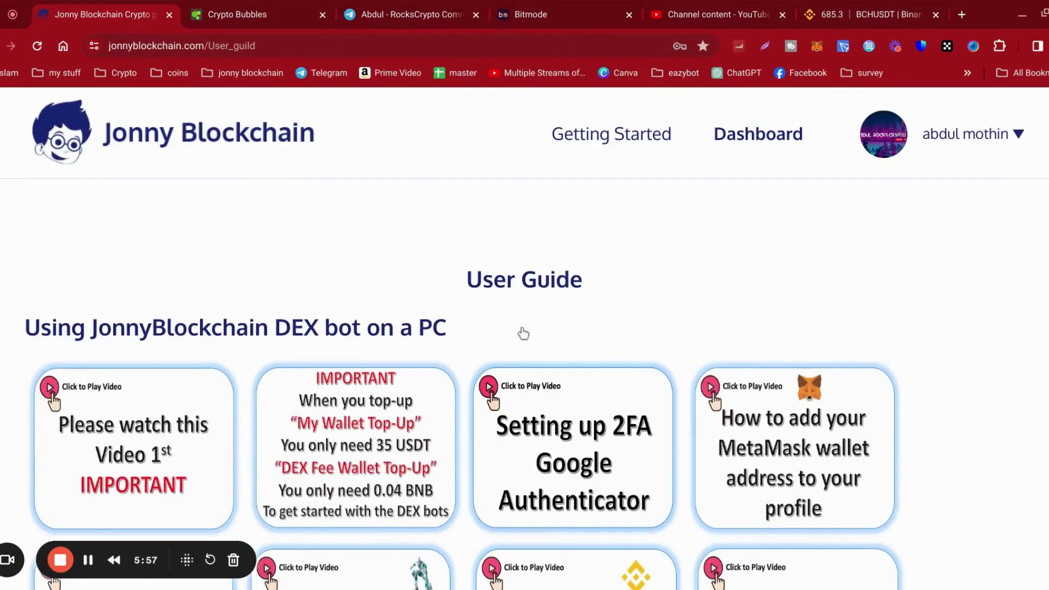
- Go to the Dashboard from the User Guide header, showing the 17 active trading robots
left_click(721, 134)
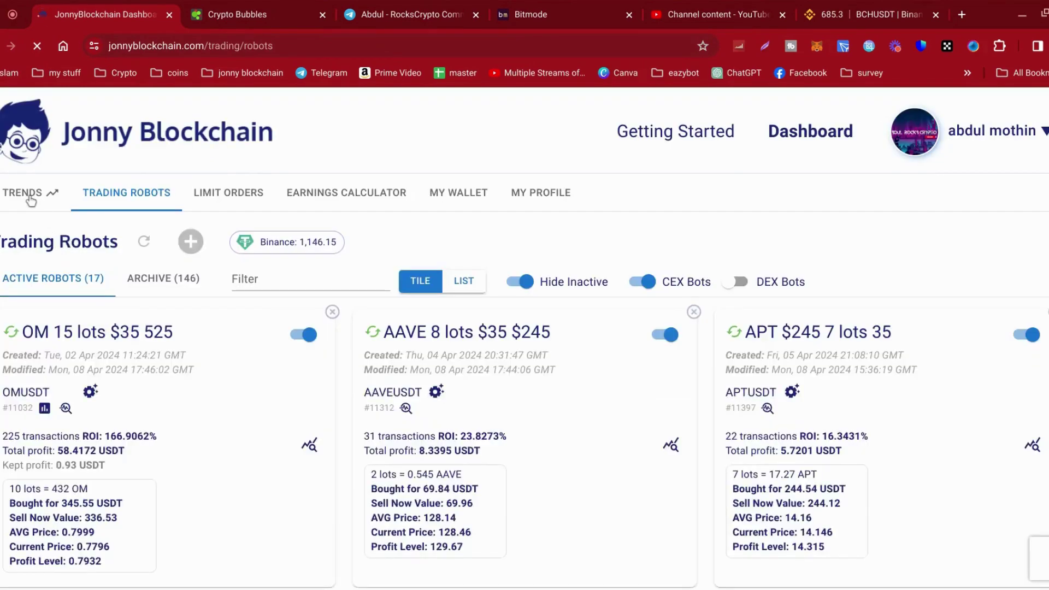
- Review the Binance API token ROI trends, then switch to the DEX PancakeSwap trends table
left_click(30, 201)
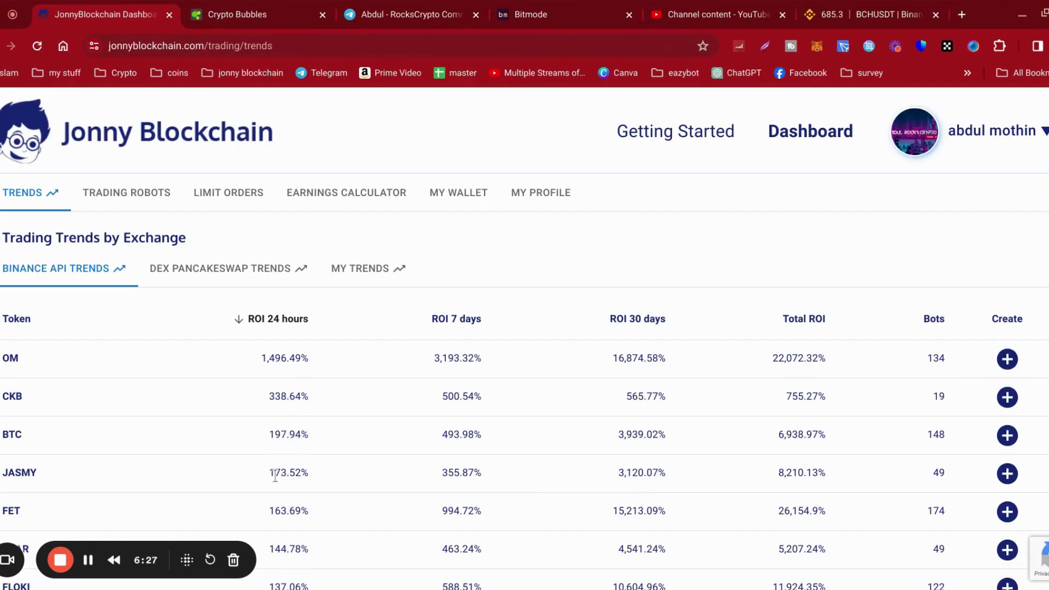
scroll(343, 478, "down", 1)
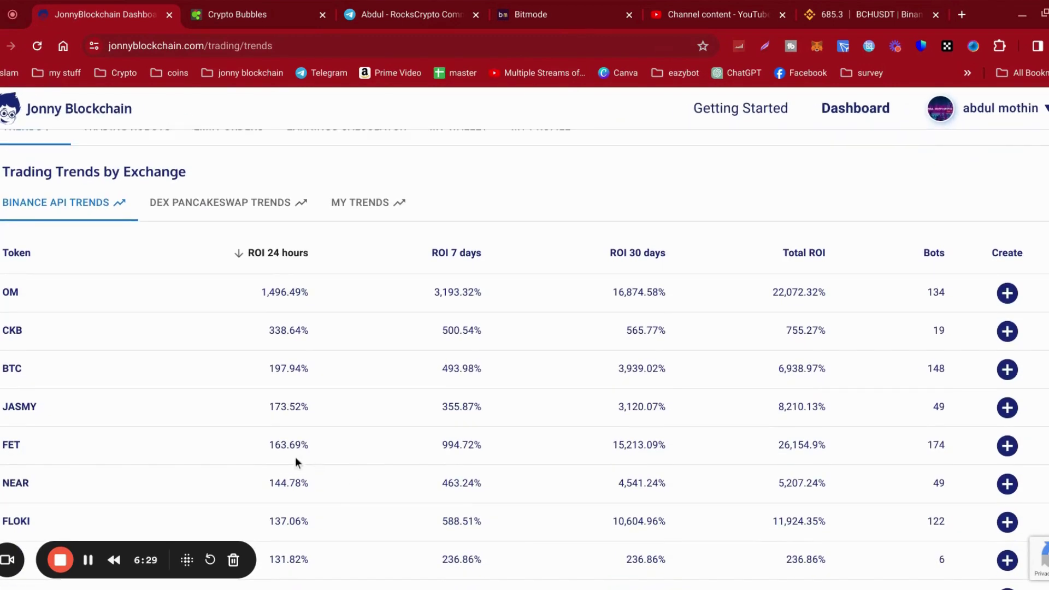
scroll(323, 484, "up", 1)
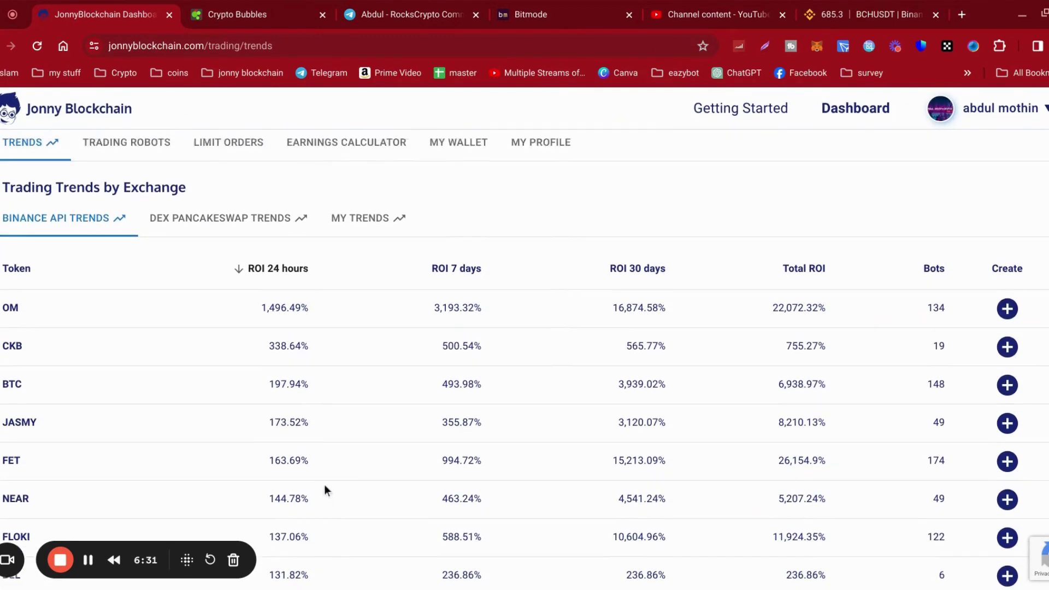
left_click(227, 276)
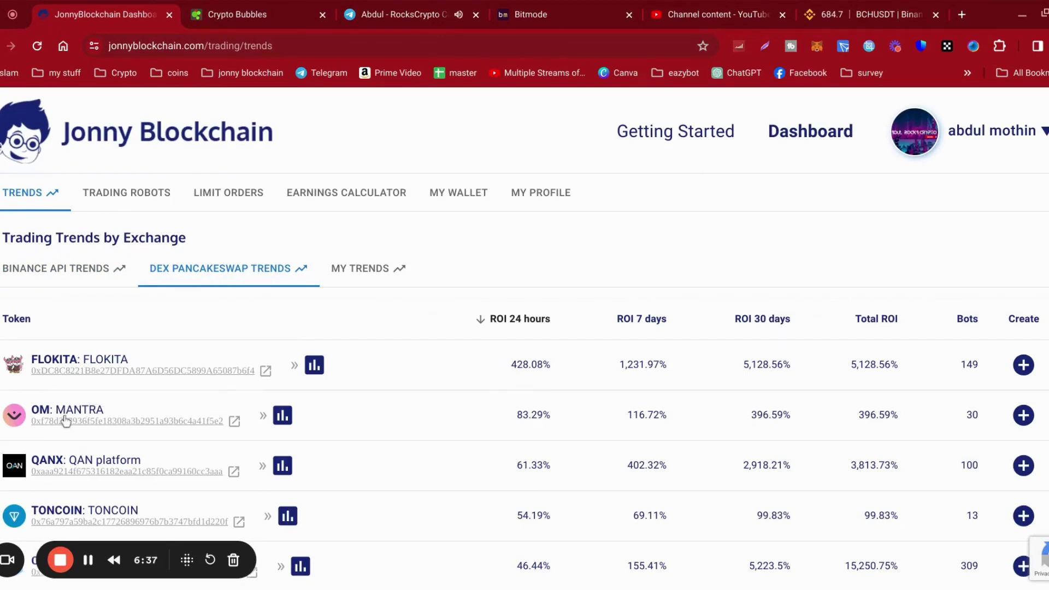
scroll(493, 410, "down", 2)
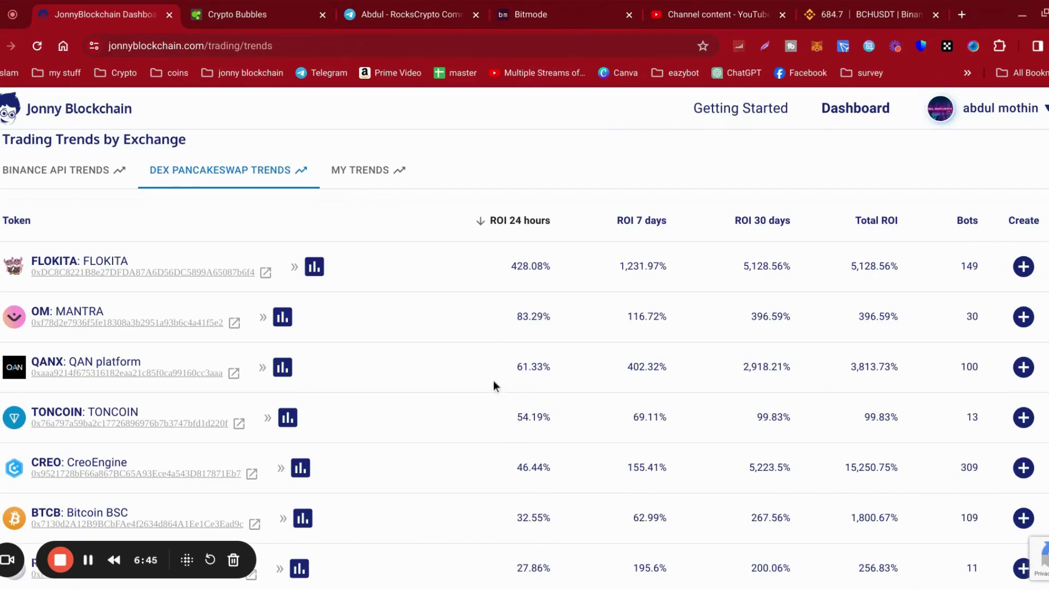
scroll(493, 380, "up", 2)
- Check the My Trends table, then return to the Getting Started page with its setup video
left_click(354, 271)
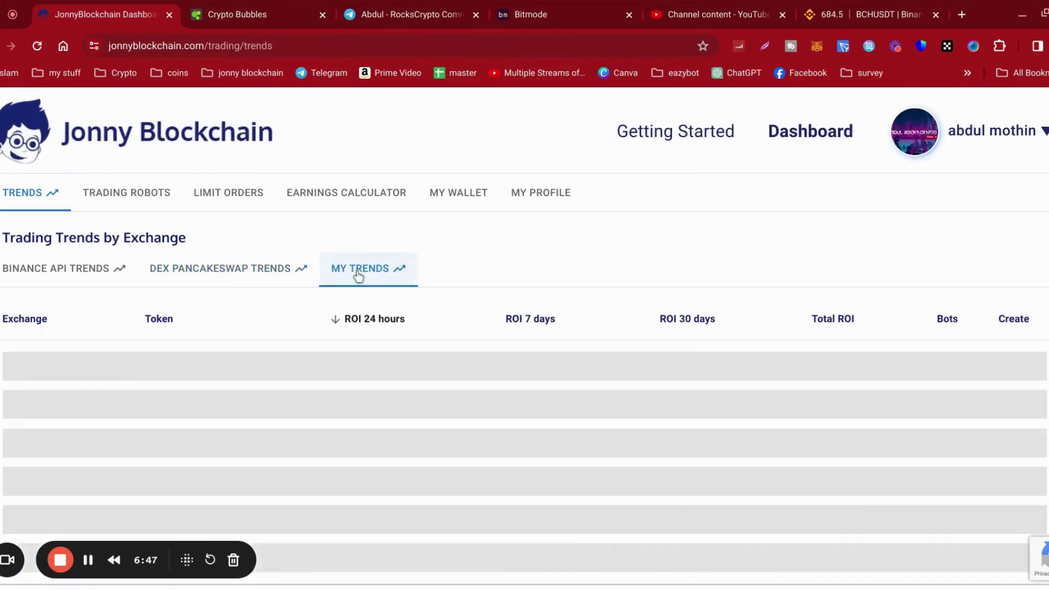
left_click(661, 135)
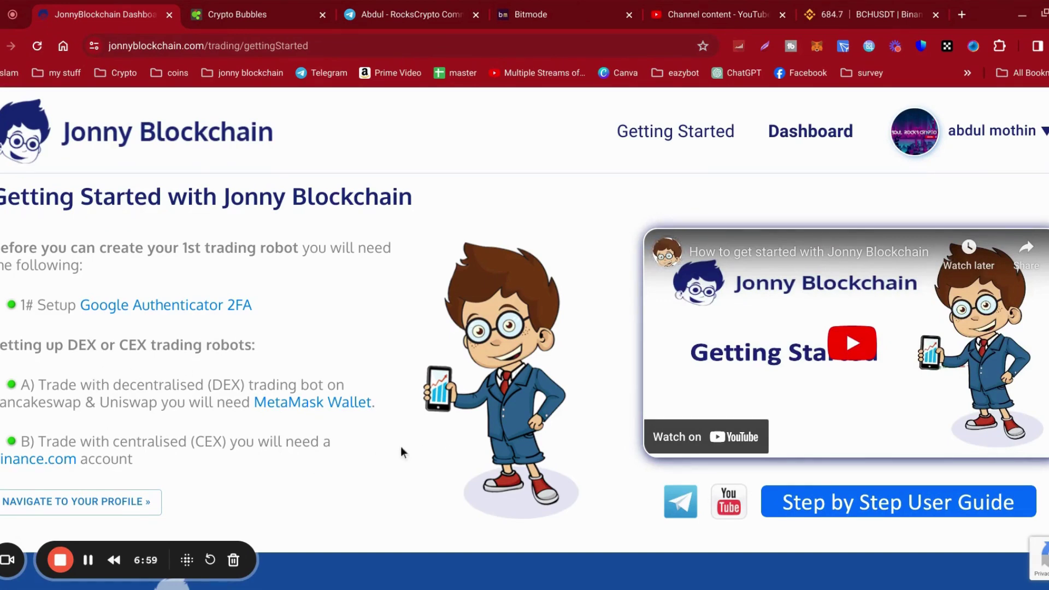
scroll(401, 452, "down", 2)
scroll(401, 450, "up", 2)
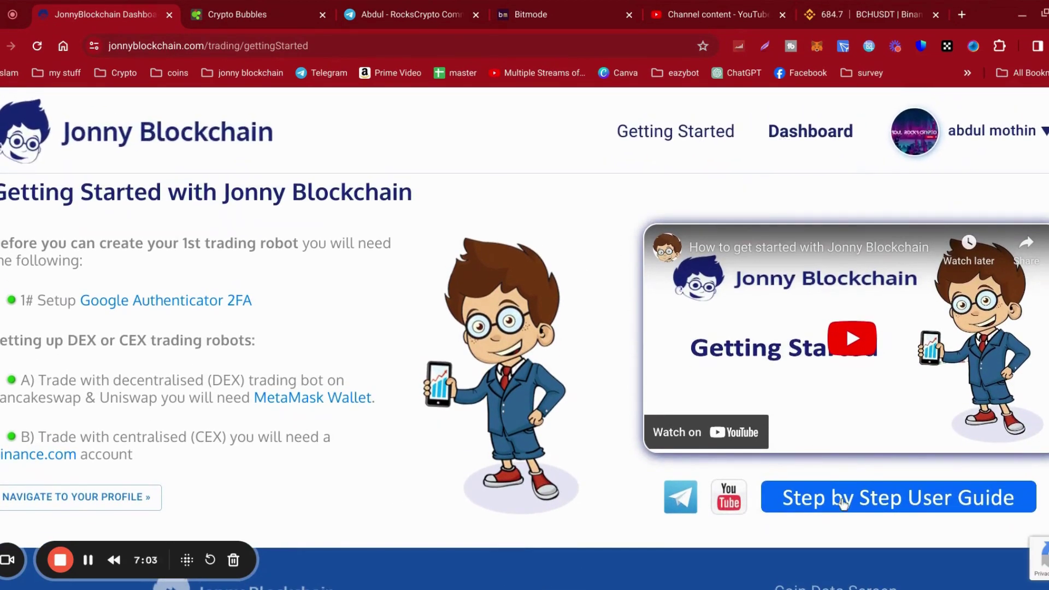